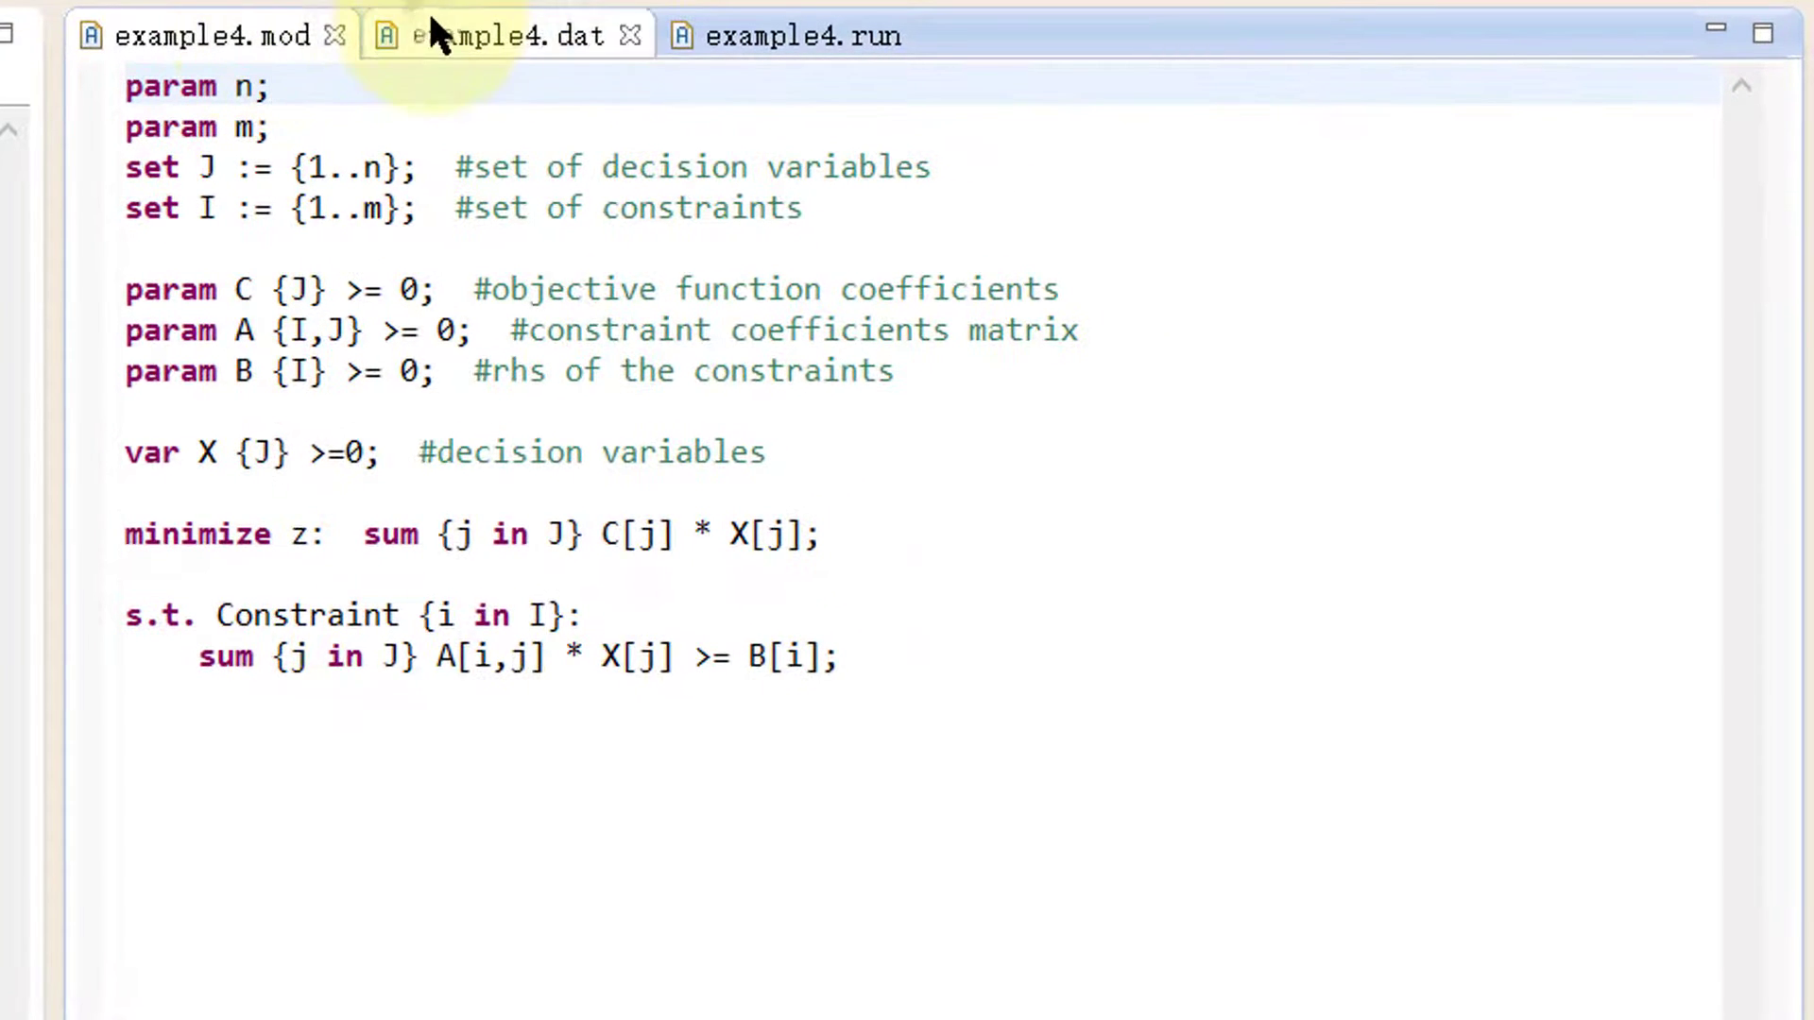
Move from example4.dat to the example4.run script and point out its solve, model and data lines
left_click(426, 29)
left_click(727, 31)
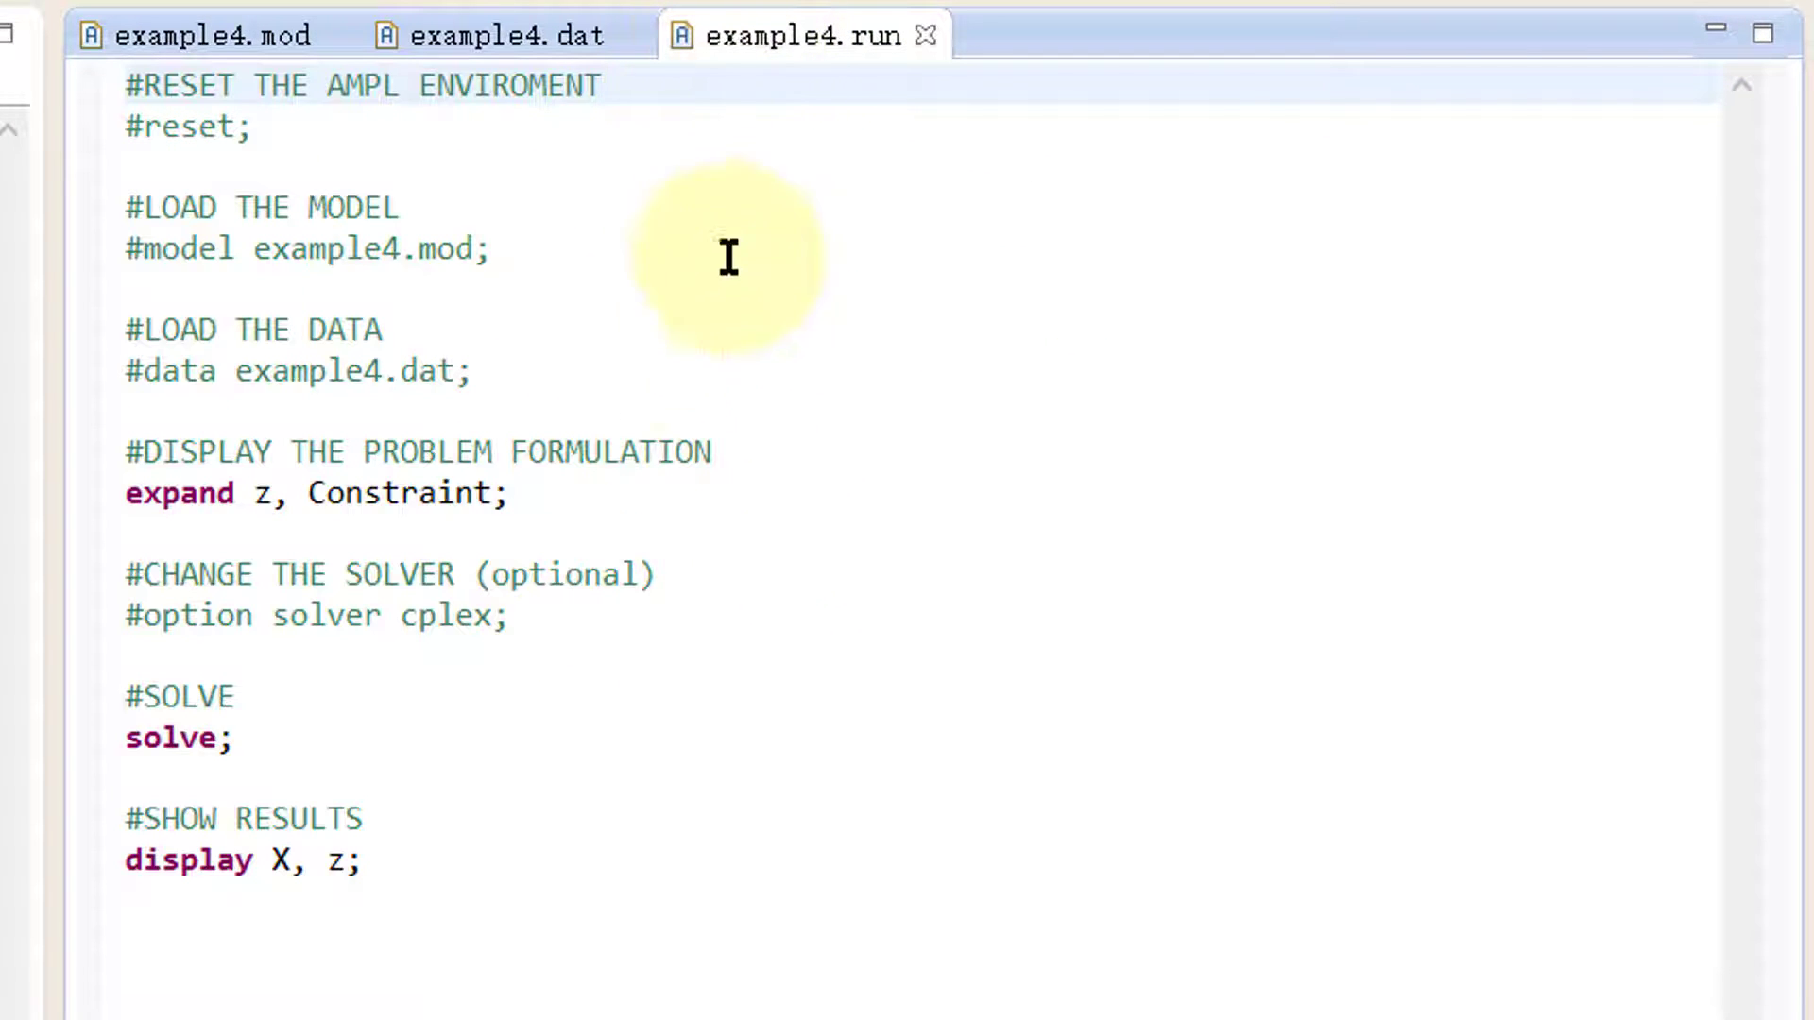
left_click(659, 737)
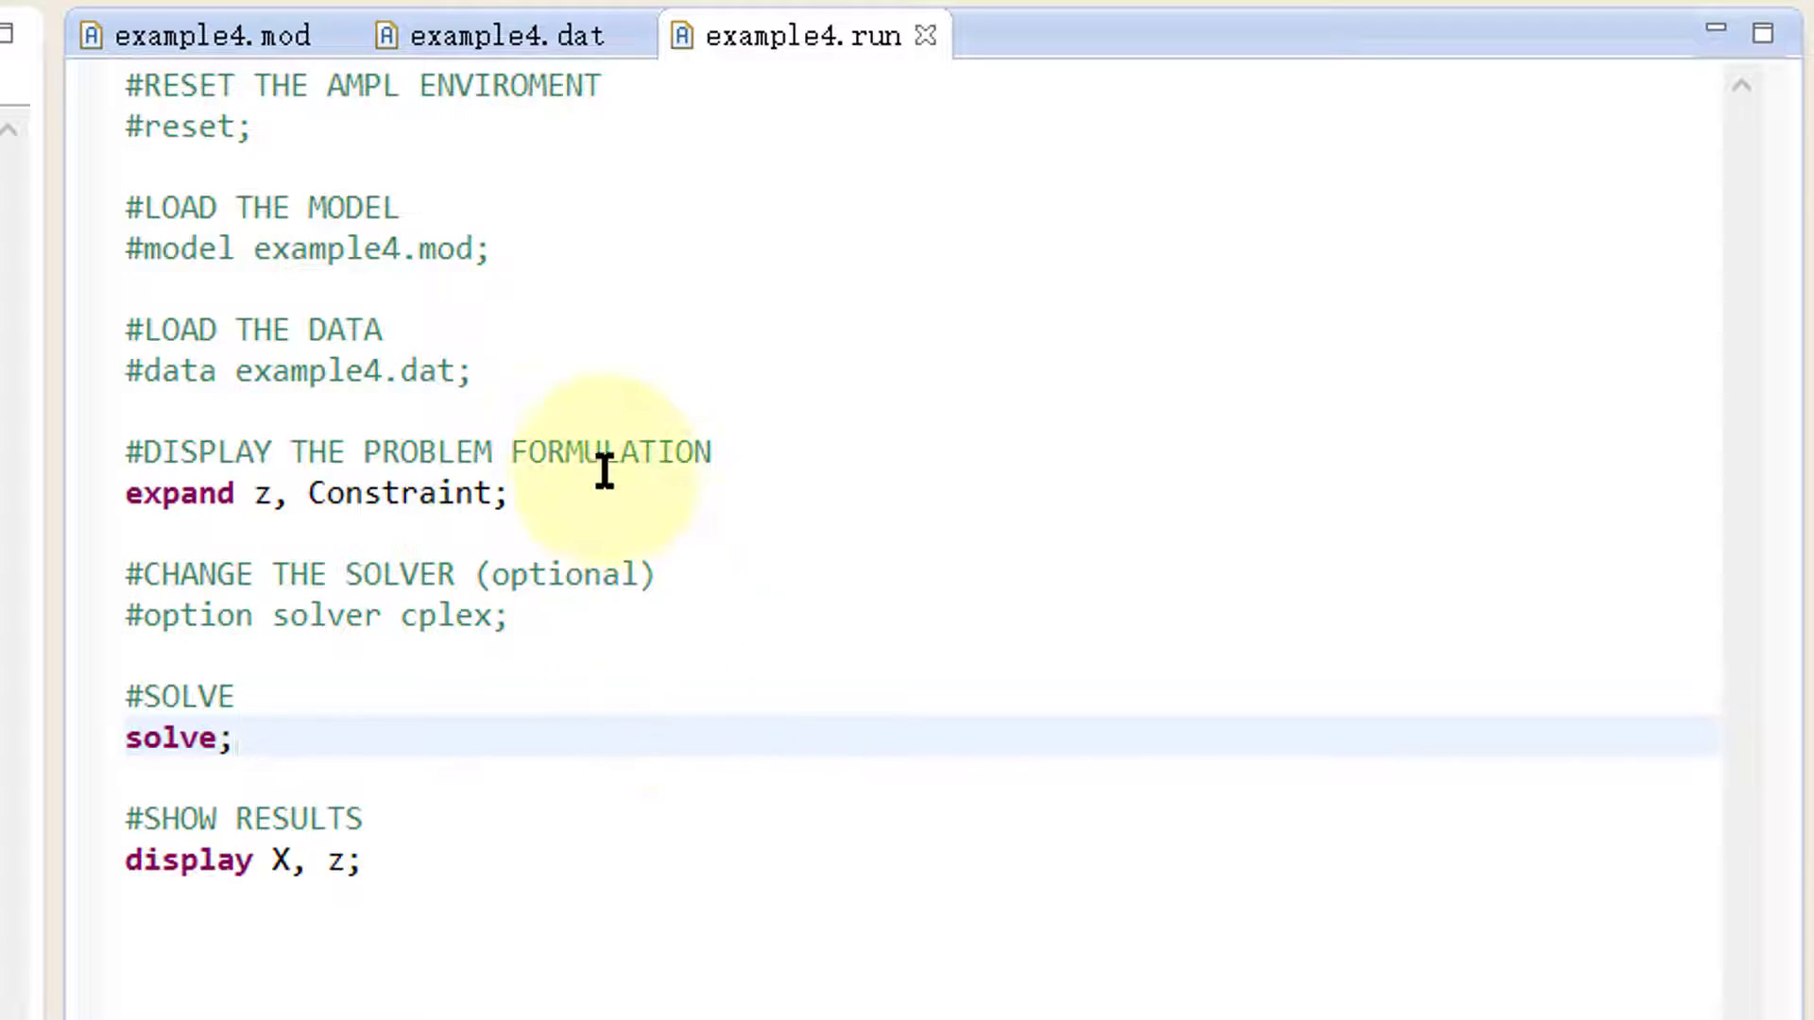
left_click(559, 209)
left_click(603, 332)
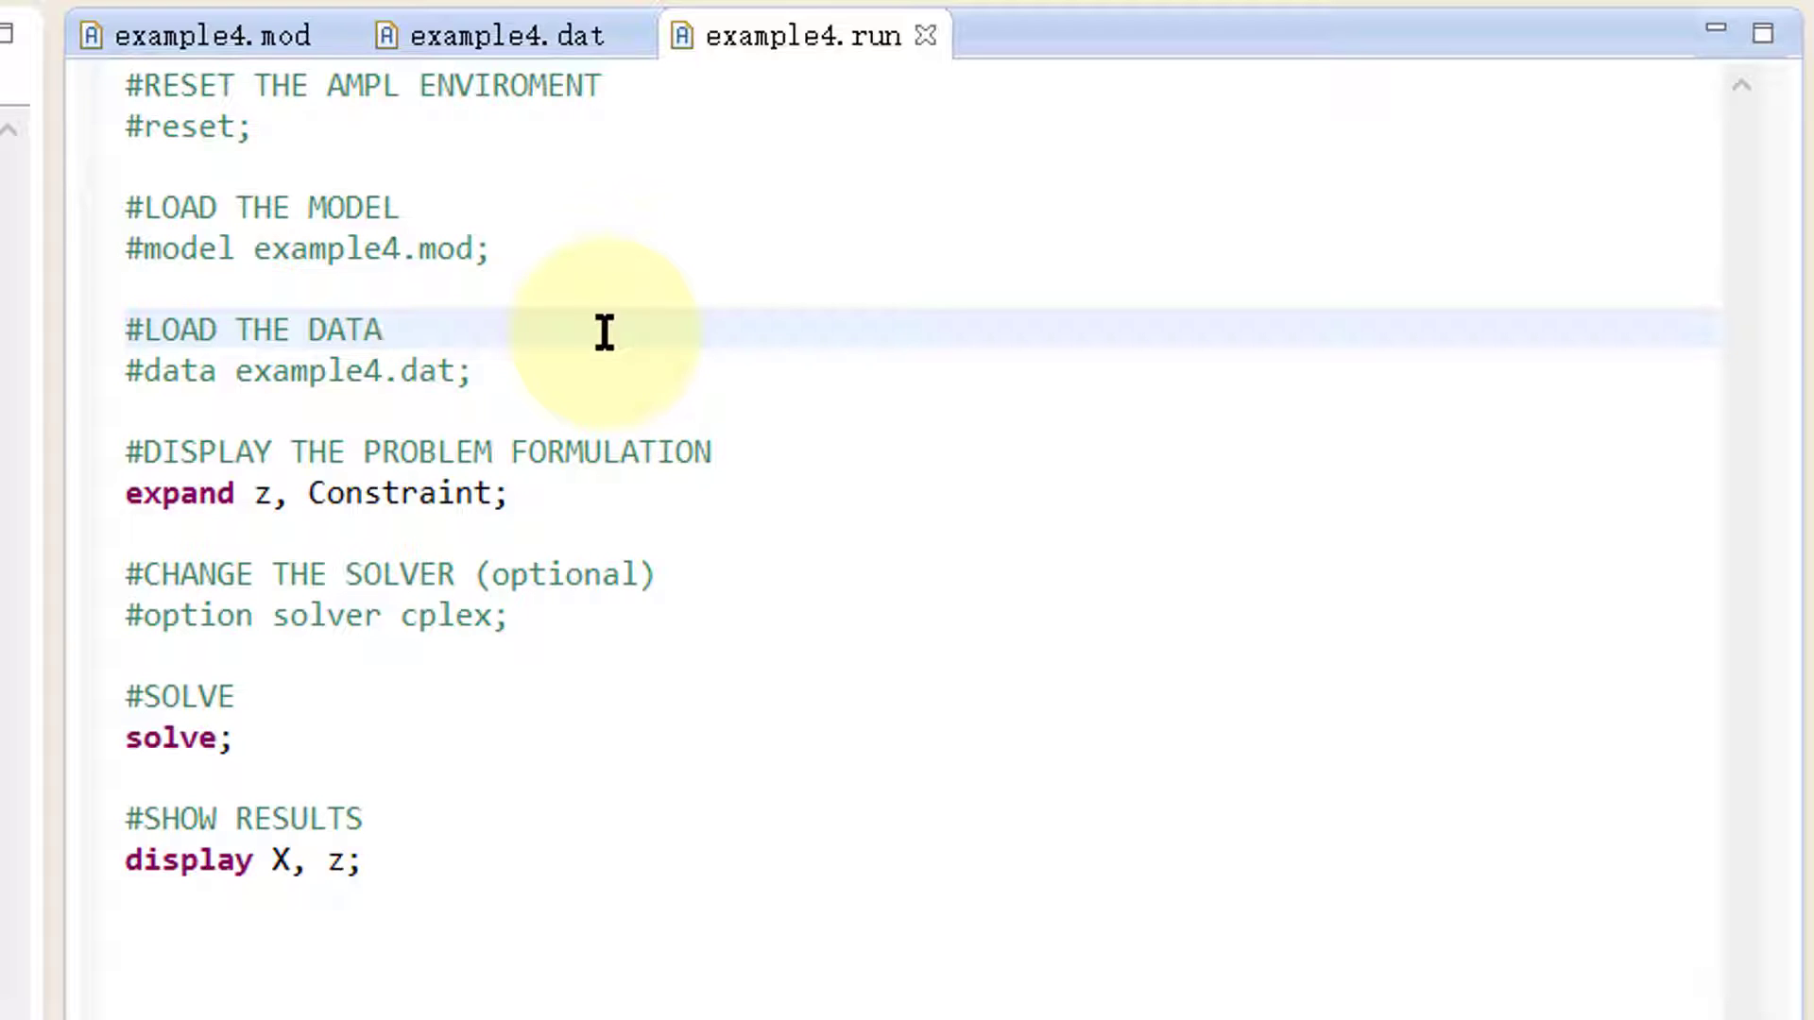
Highlight the # commenting out the model and data lines, then the reset and optional cplex lines
left_click_drag(145, 251, 122, 250)
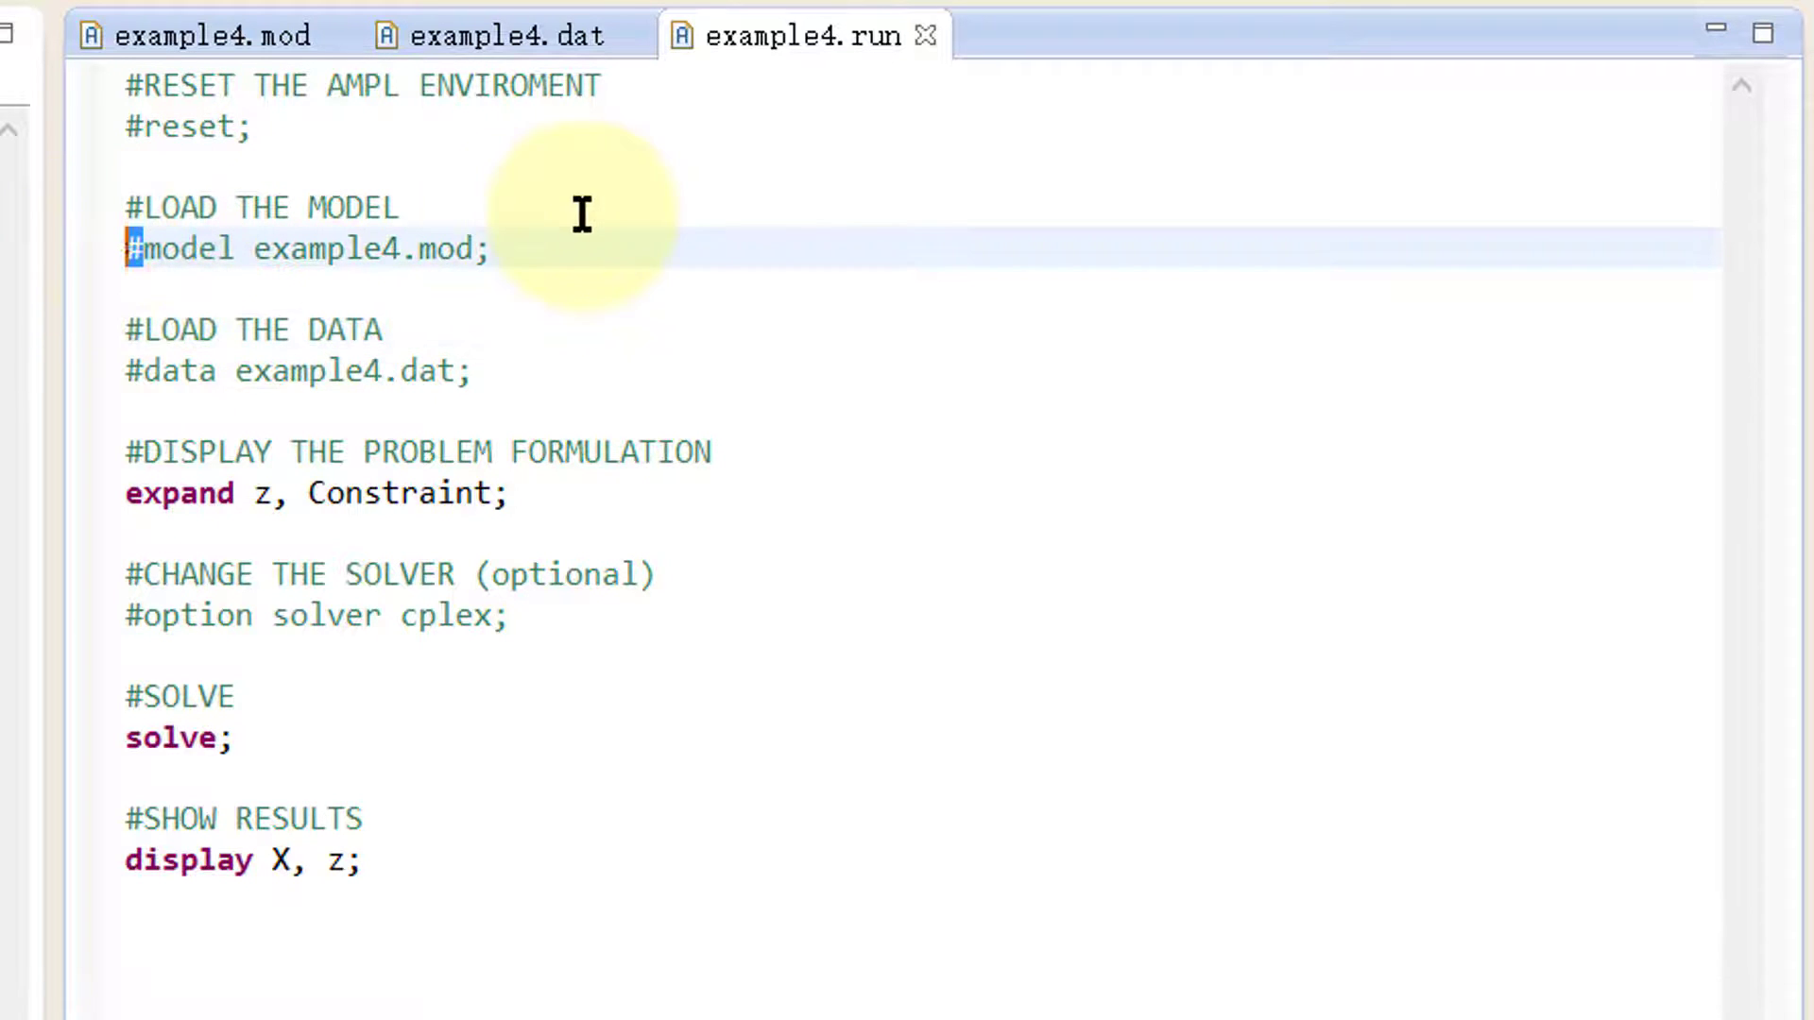
left_click_drag(143, 372, 120, 371)
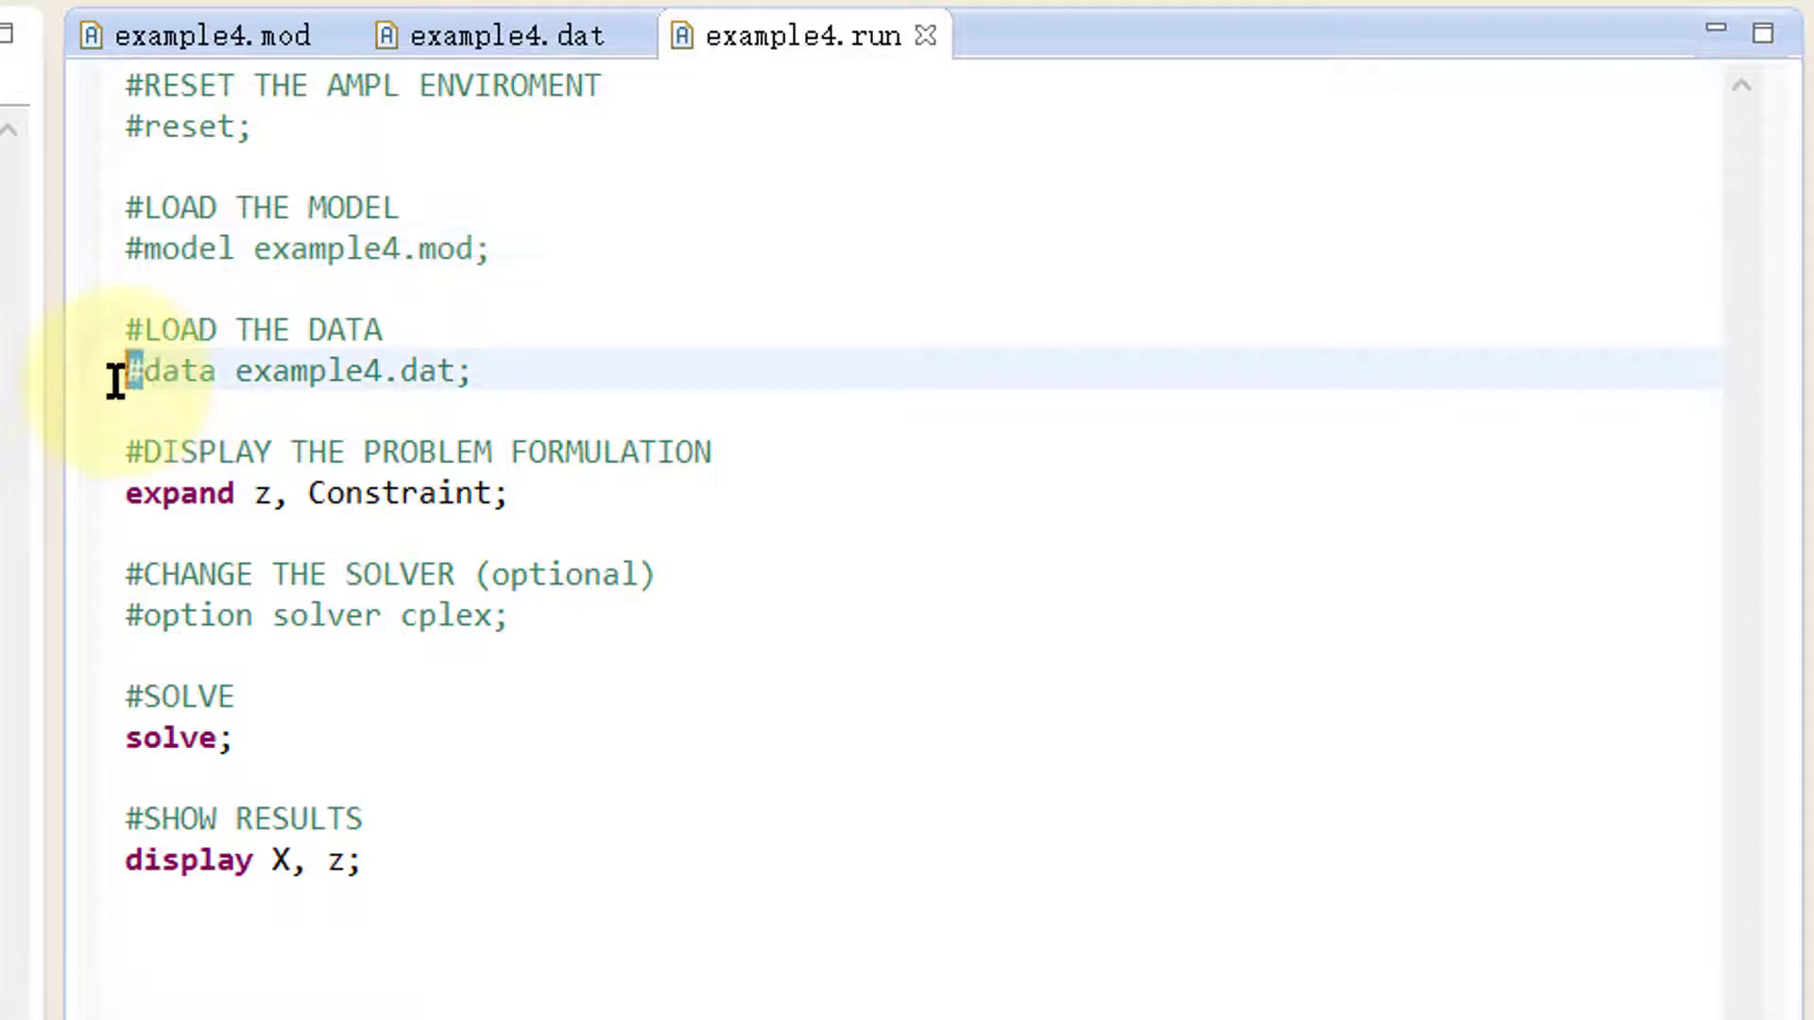
left_click(146, 127)
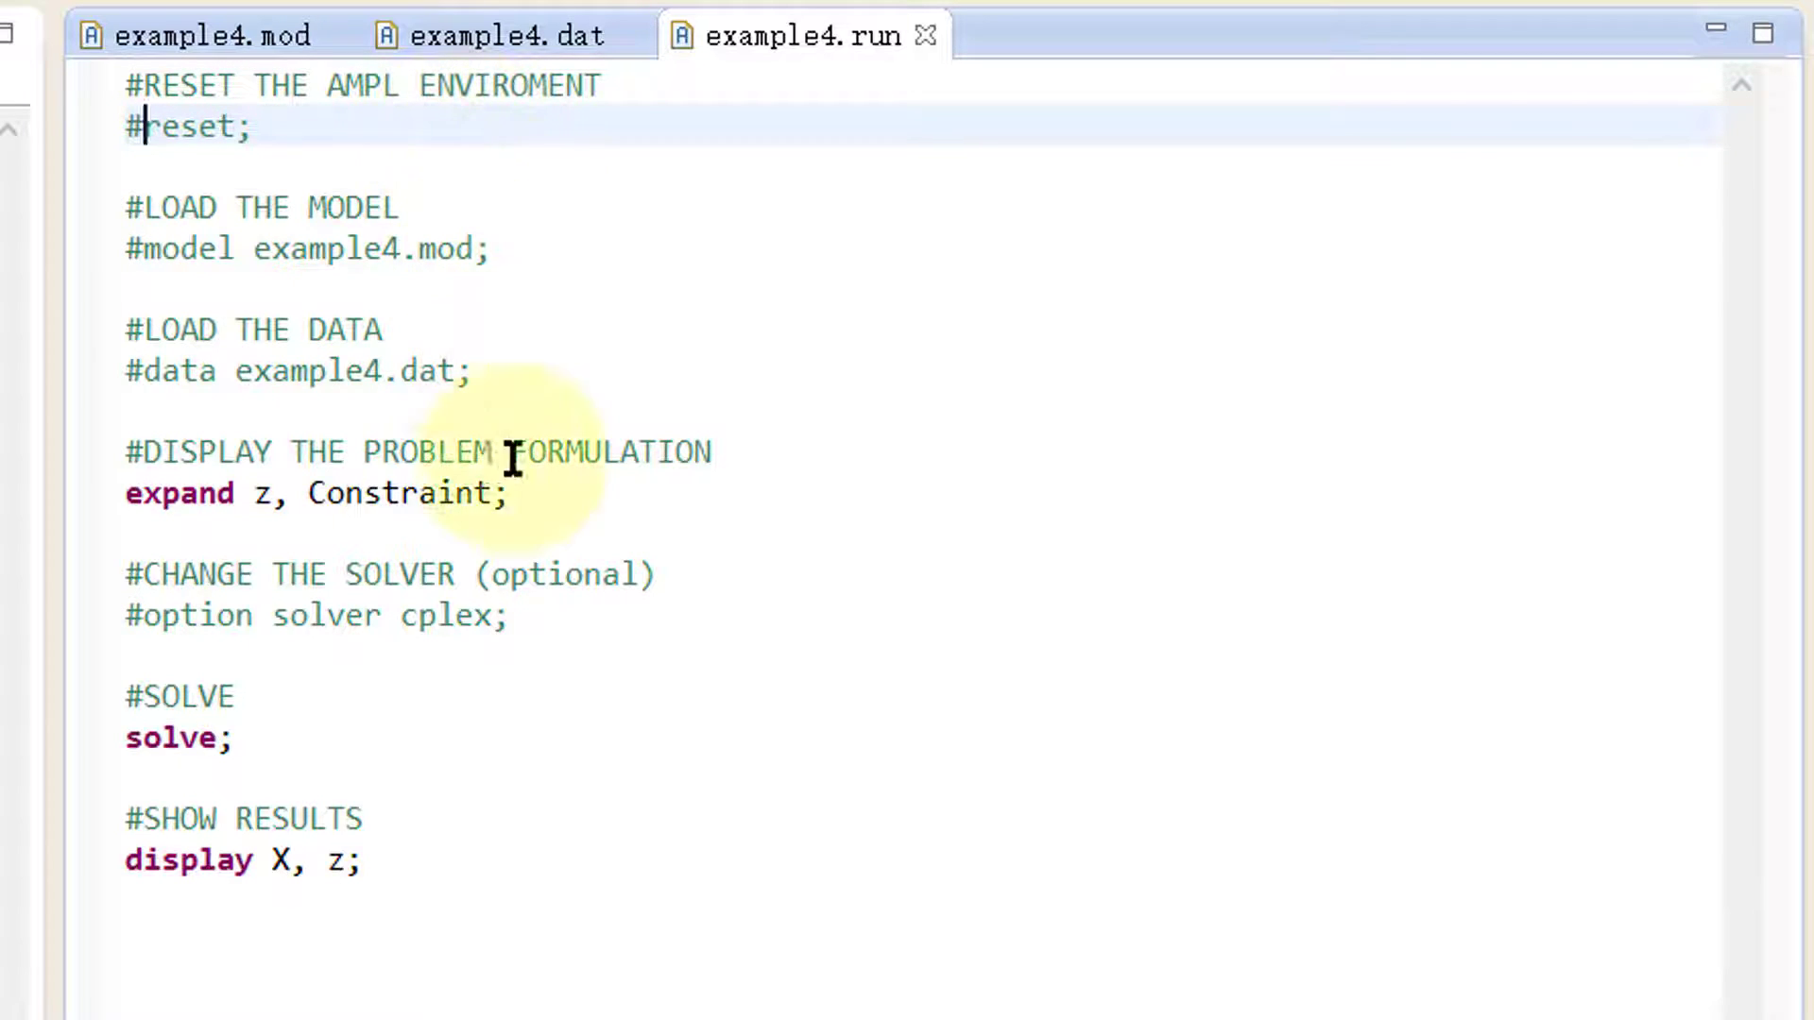
left_click(601, 632)
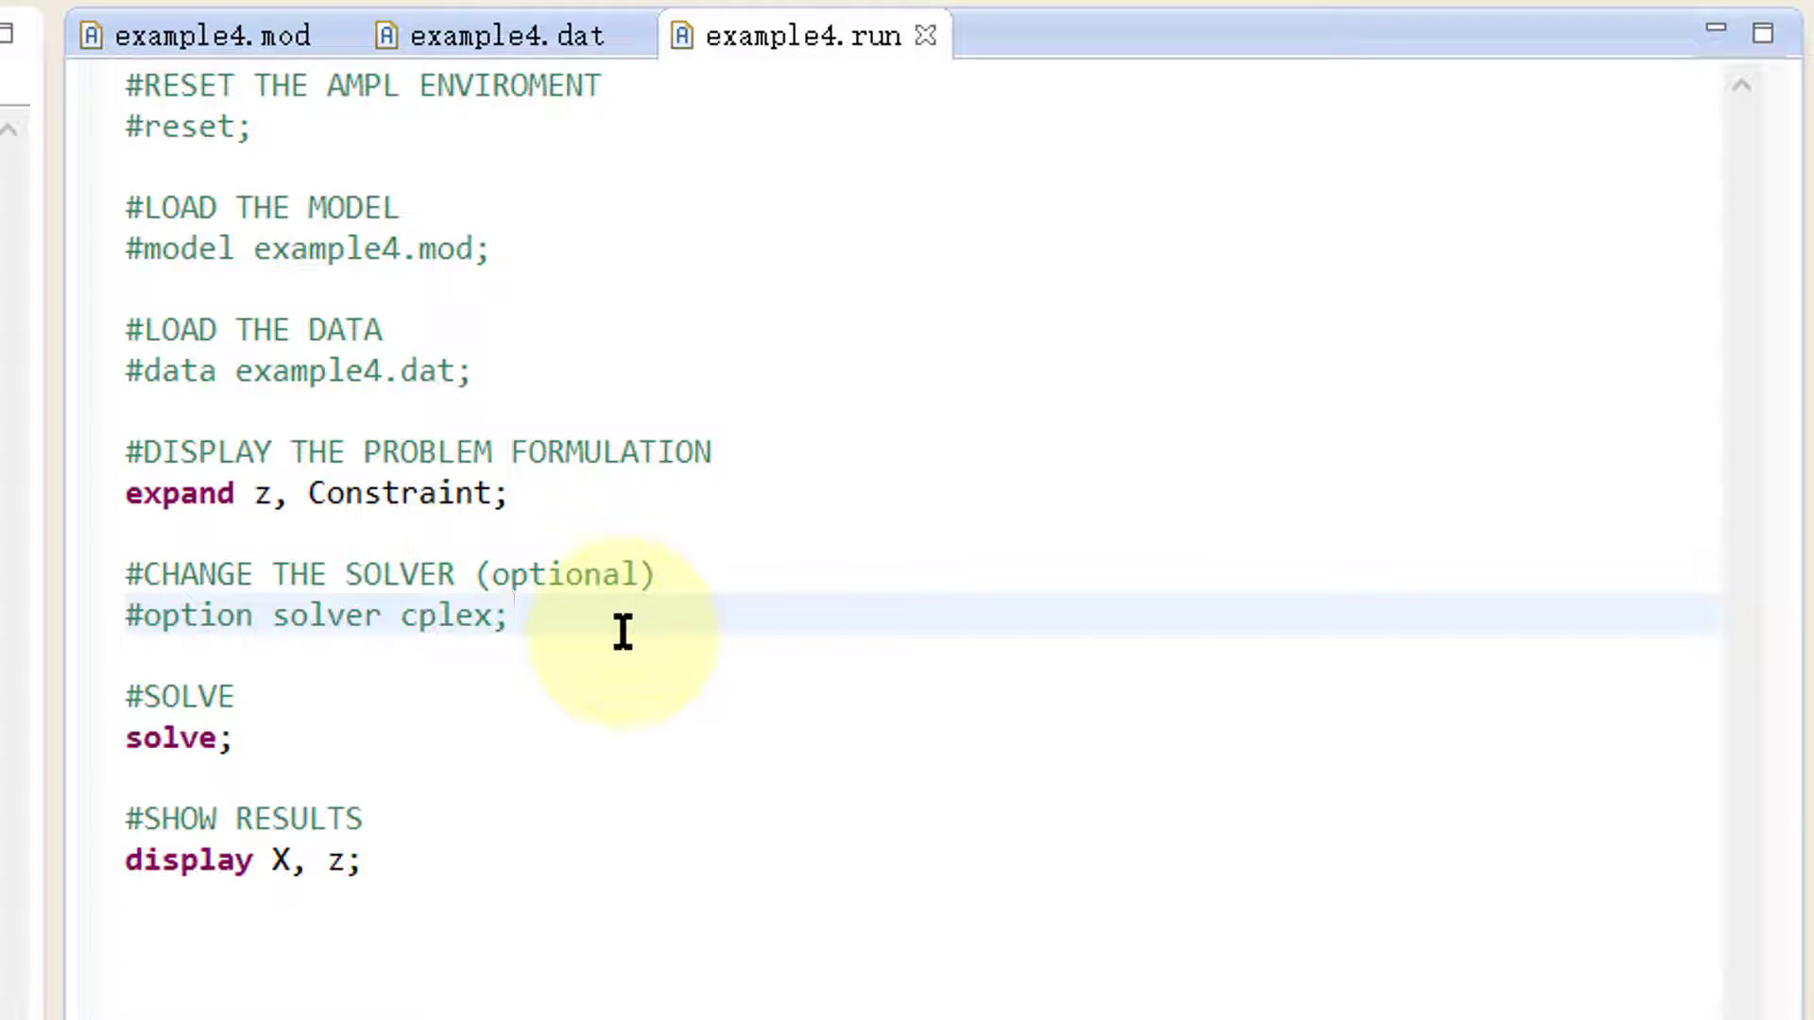
Load neos-server.org in Firefox, go to job submission, and highlight CPLEX under Linear Programming
left_click(184, 17)
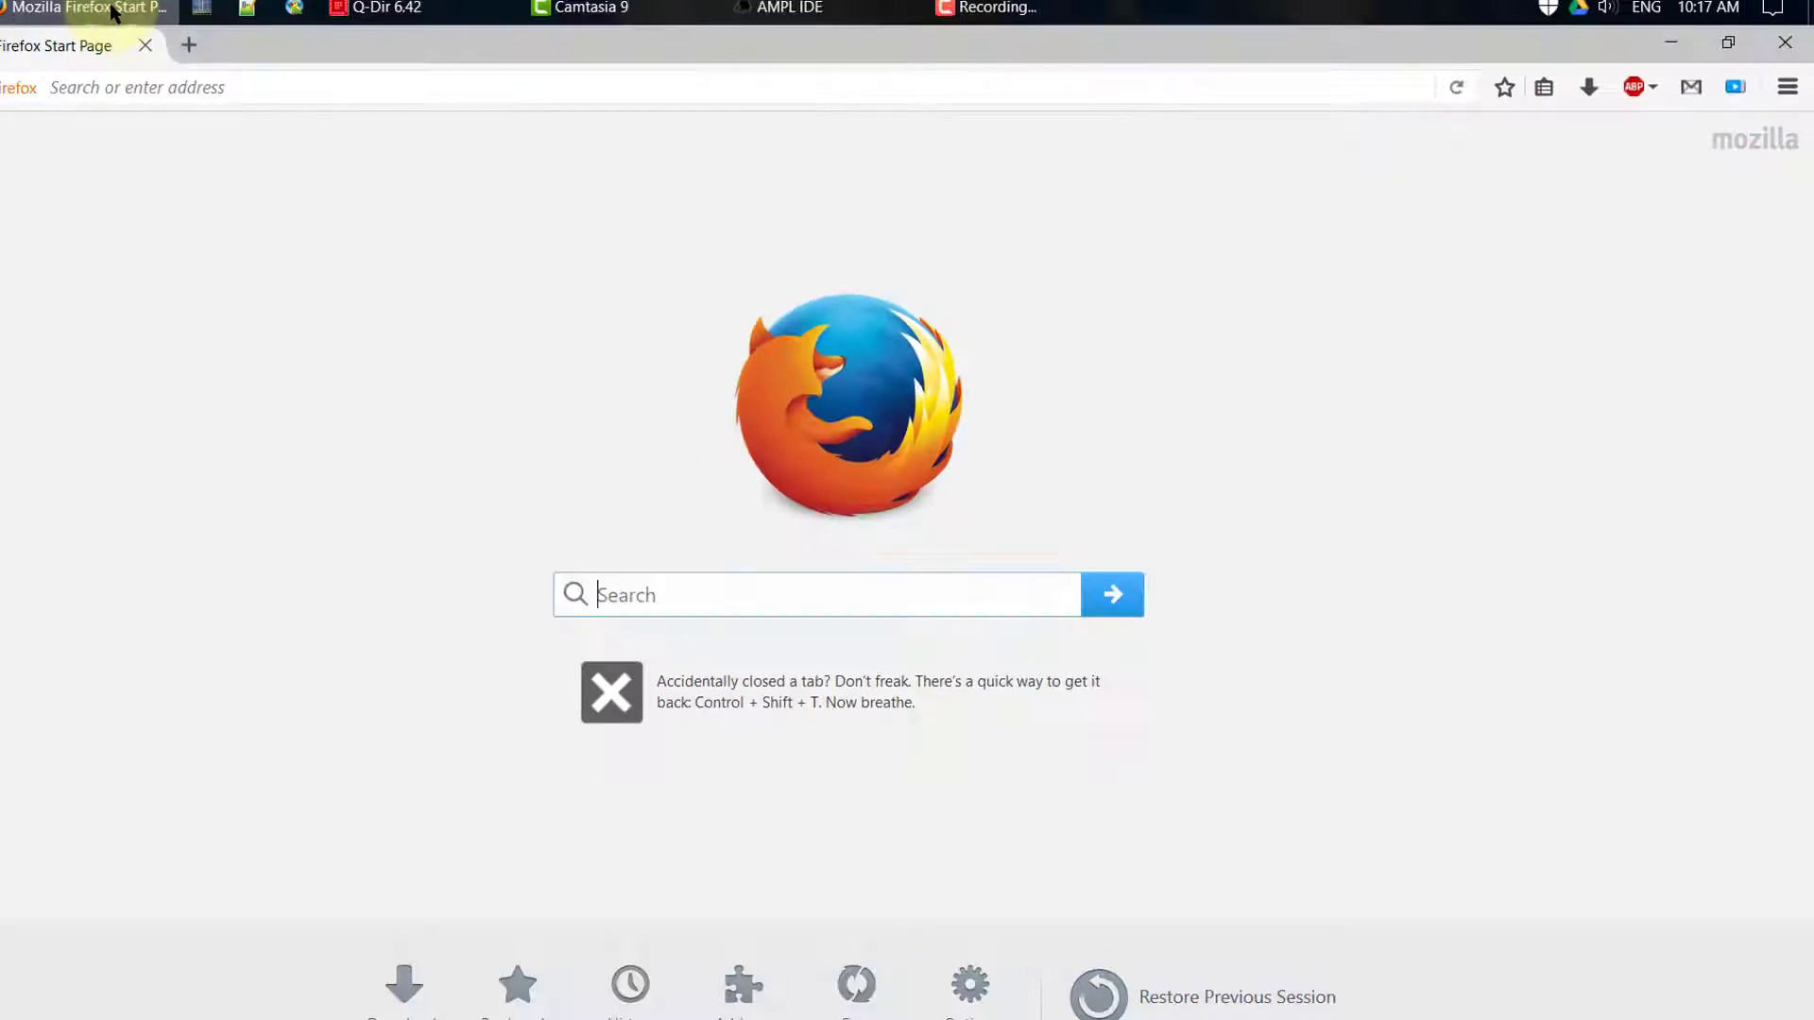
left_click(253, 94)
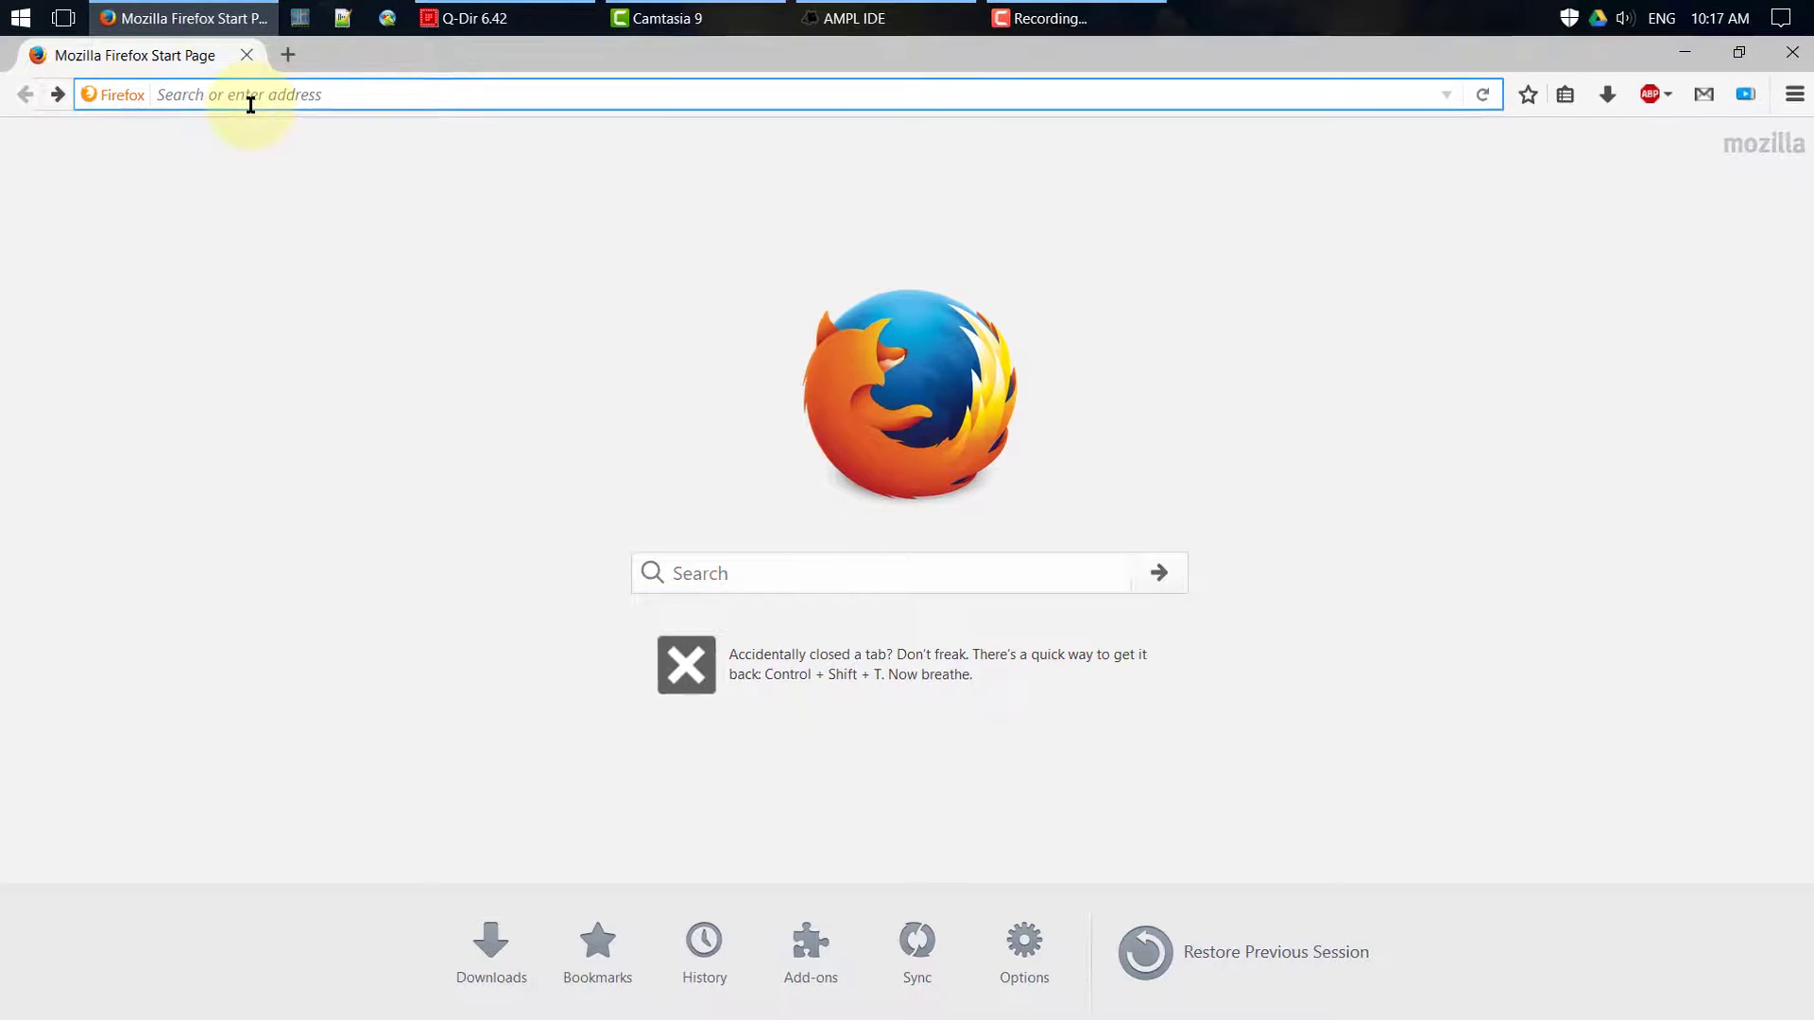
type("neos-server.org/")
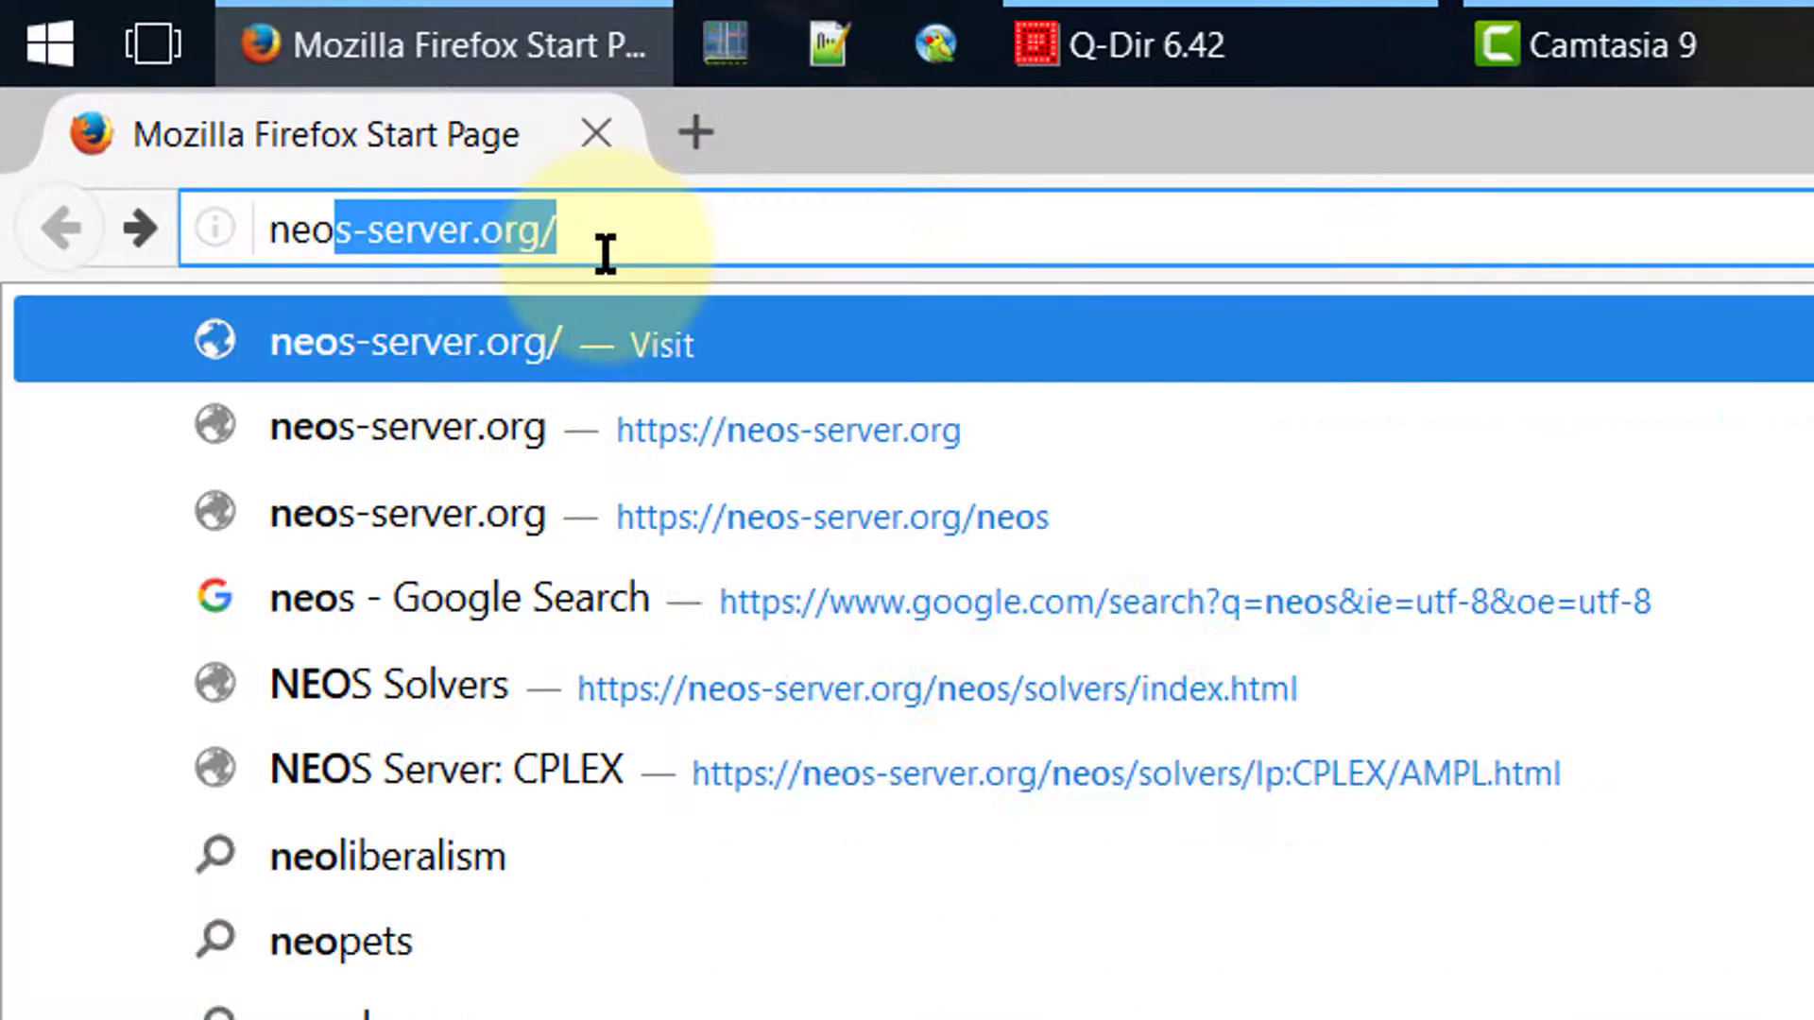
key("Return")
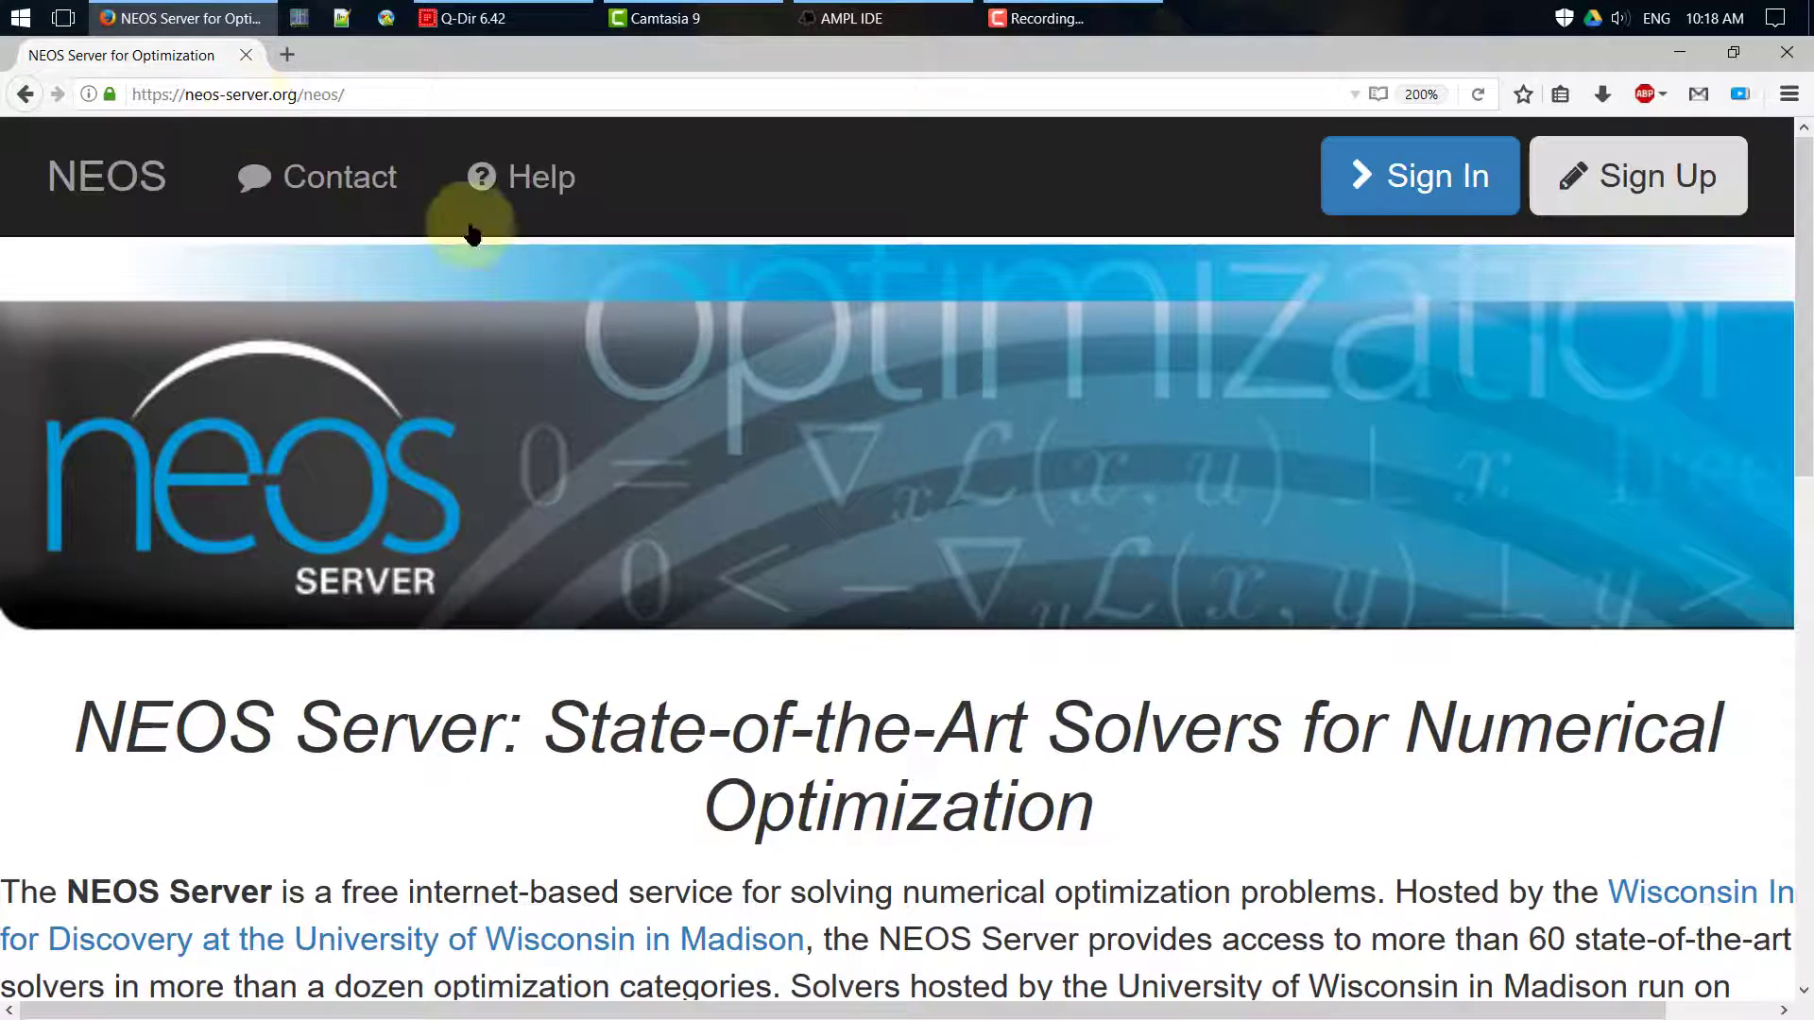
scroll(667, 293, "down", 3)
scroll(713, 296, "down", 5)
scroll(727, 383, "down", 1)
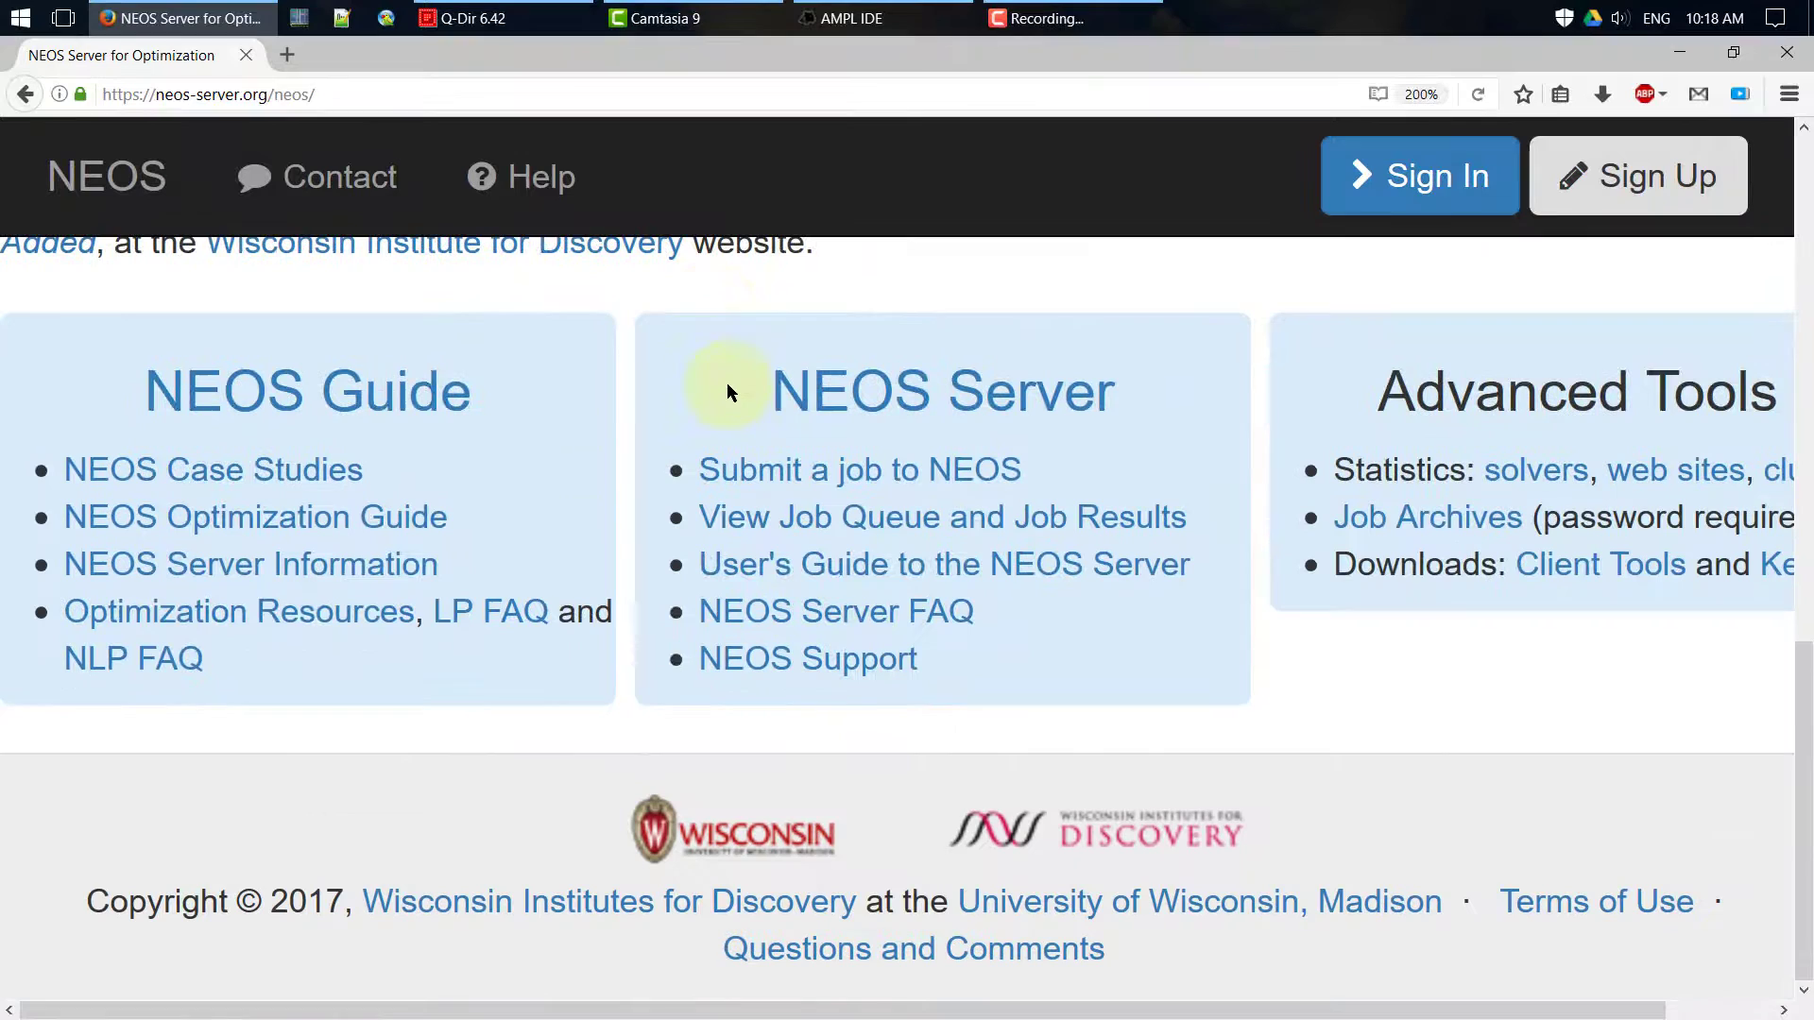
left_click(875, 482)
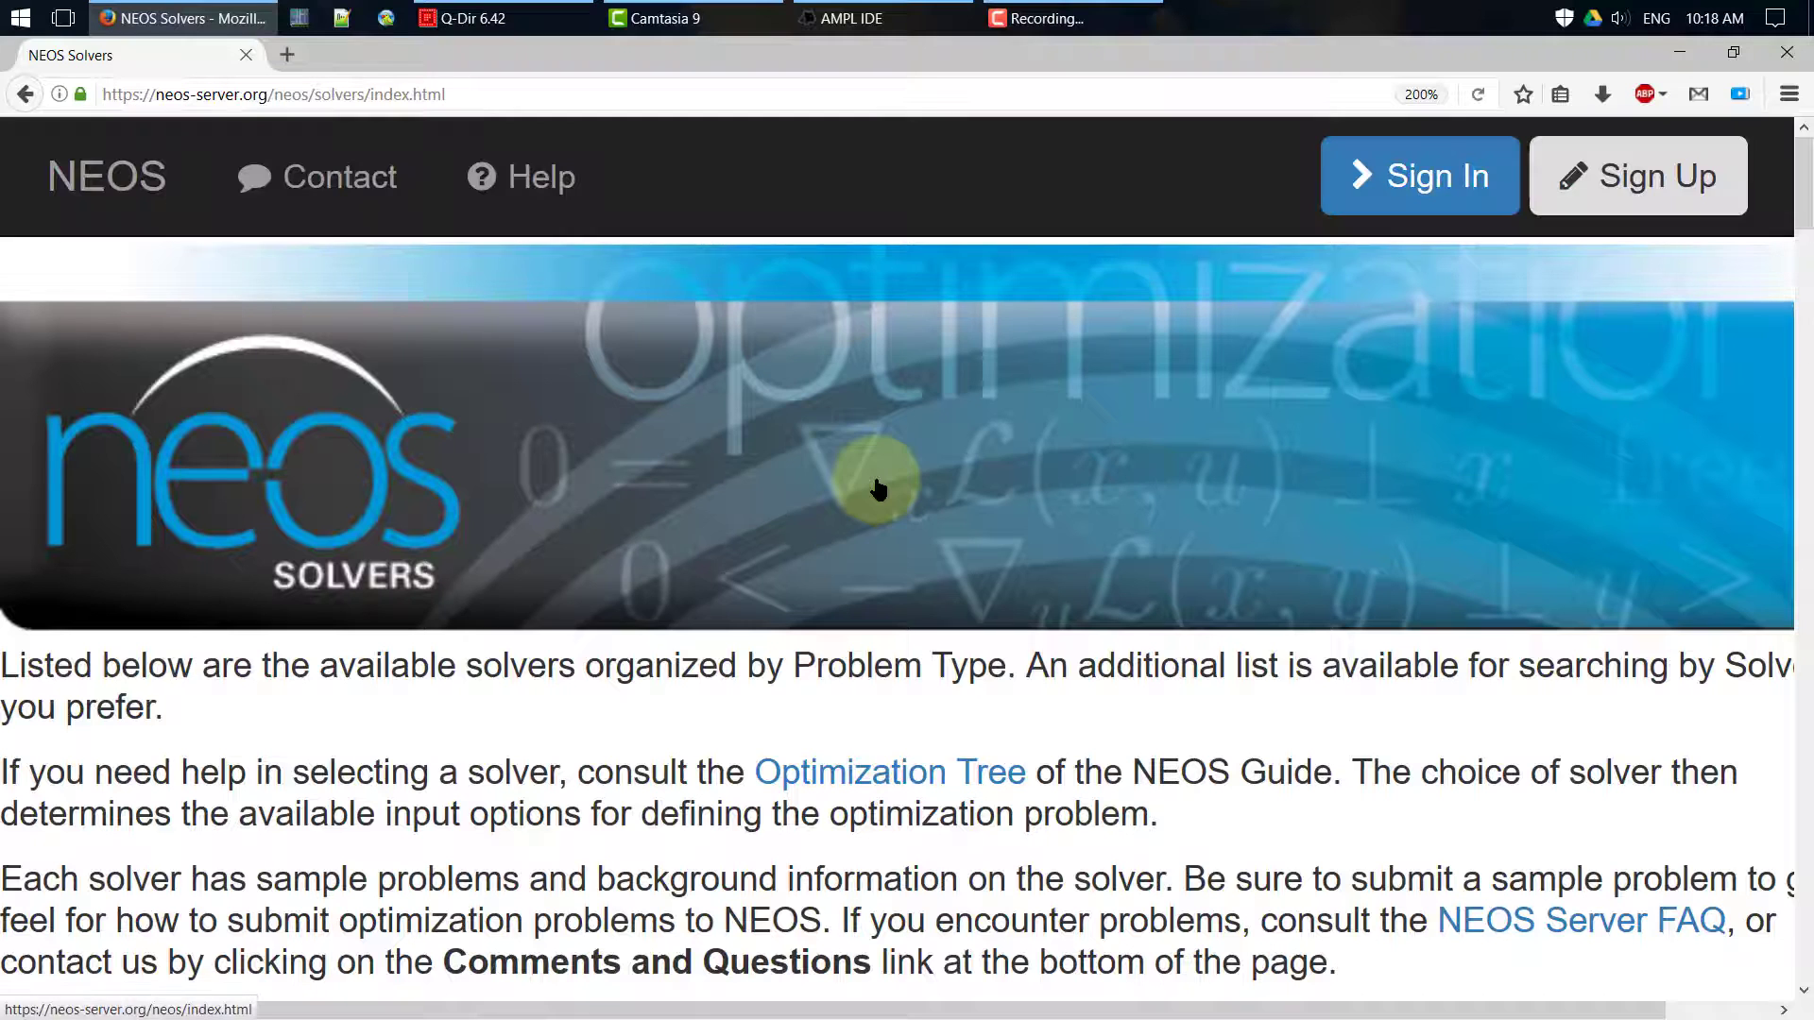
scroll(566, 412, "down", 4)
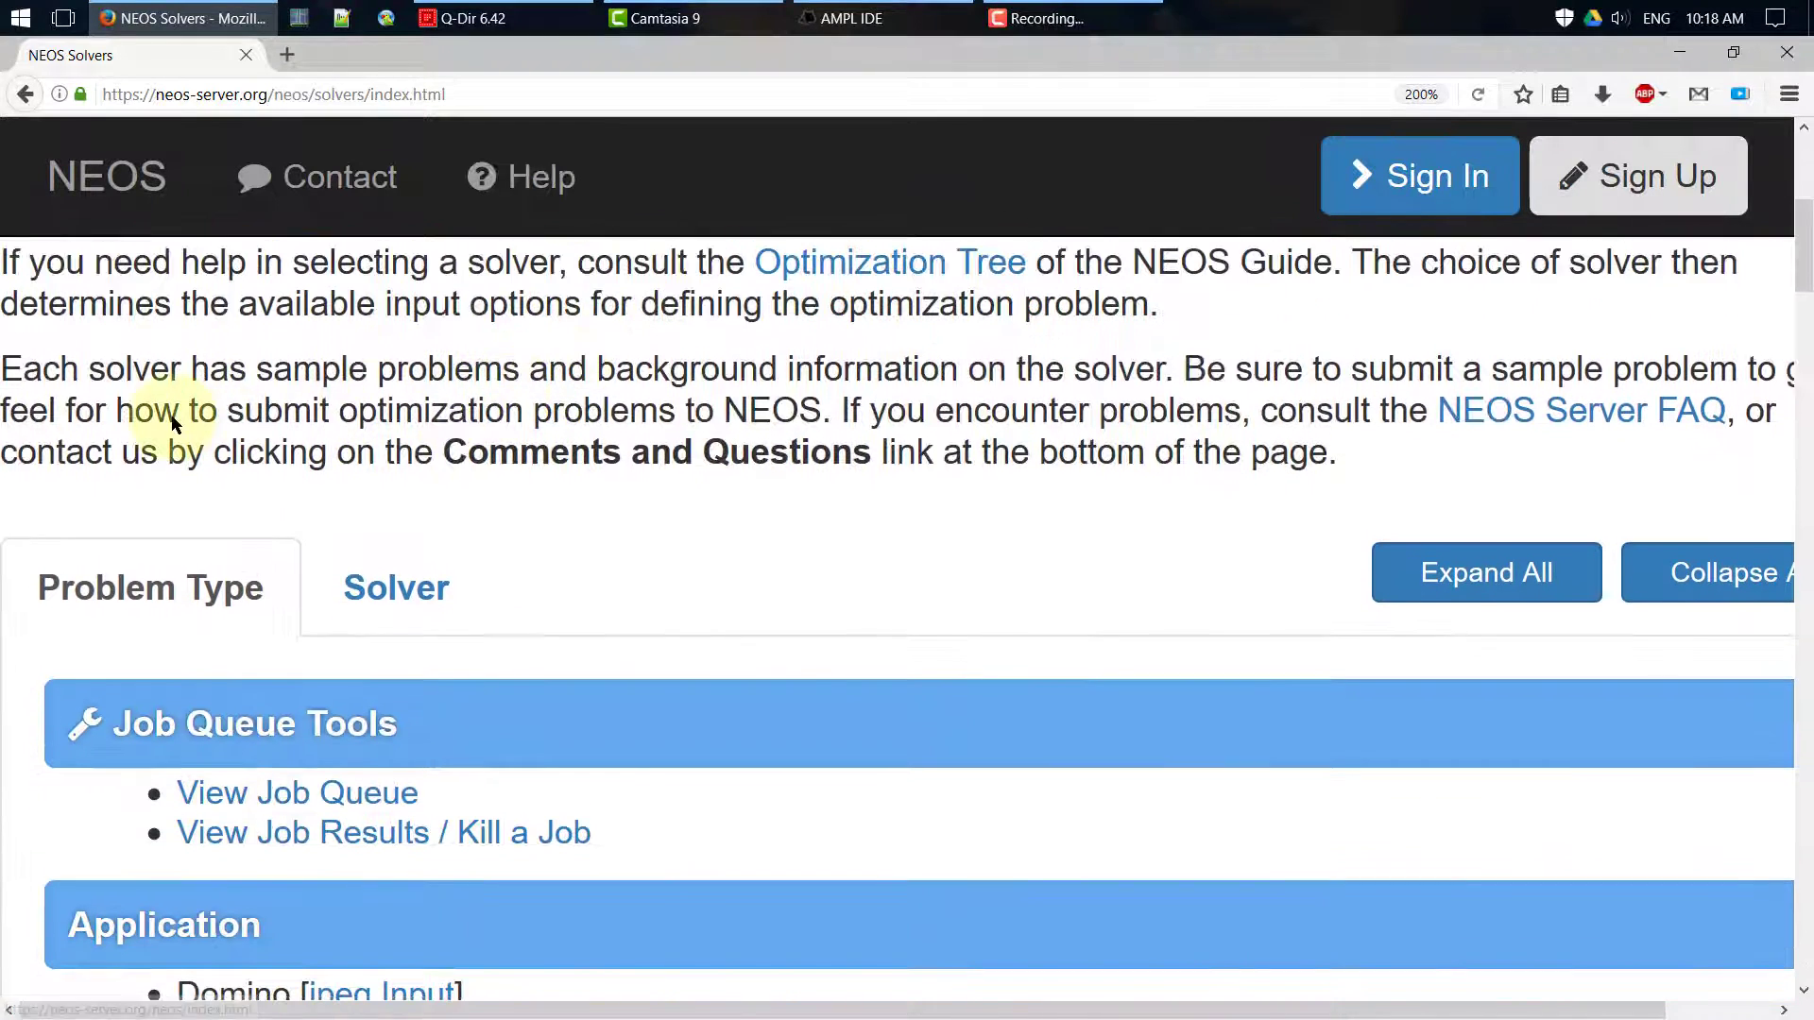
scroll(156, 411, "down", 3)
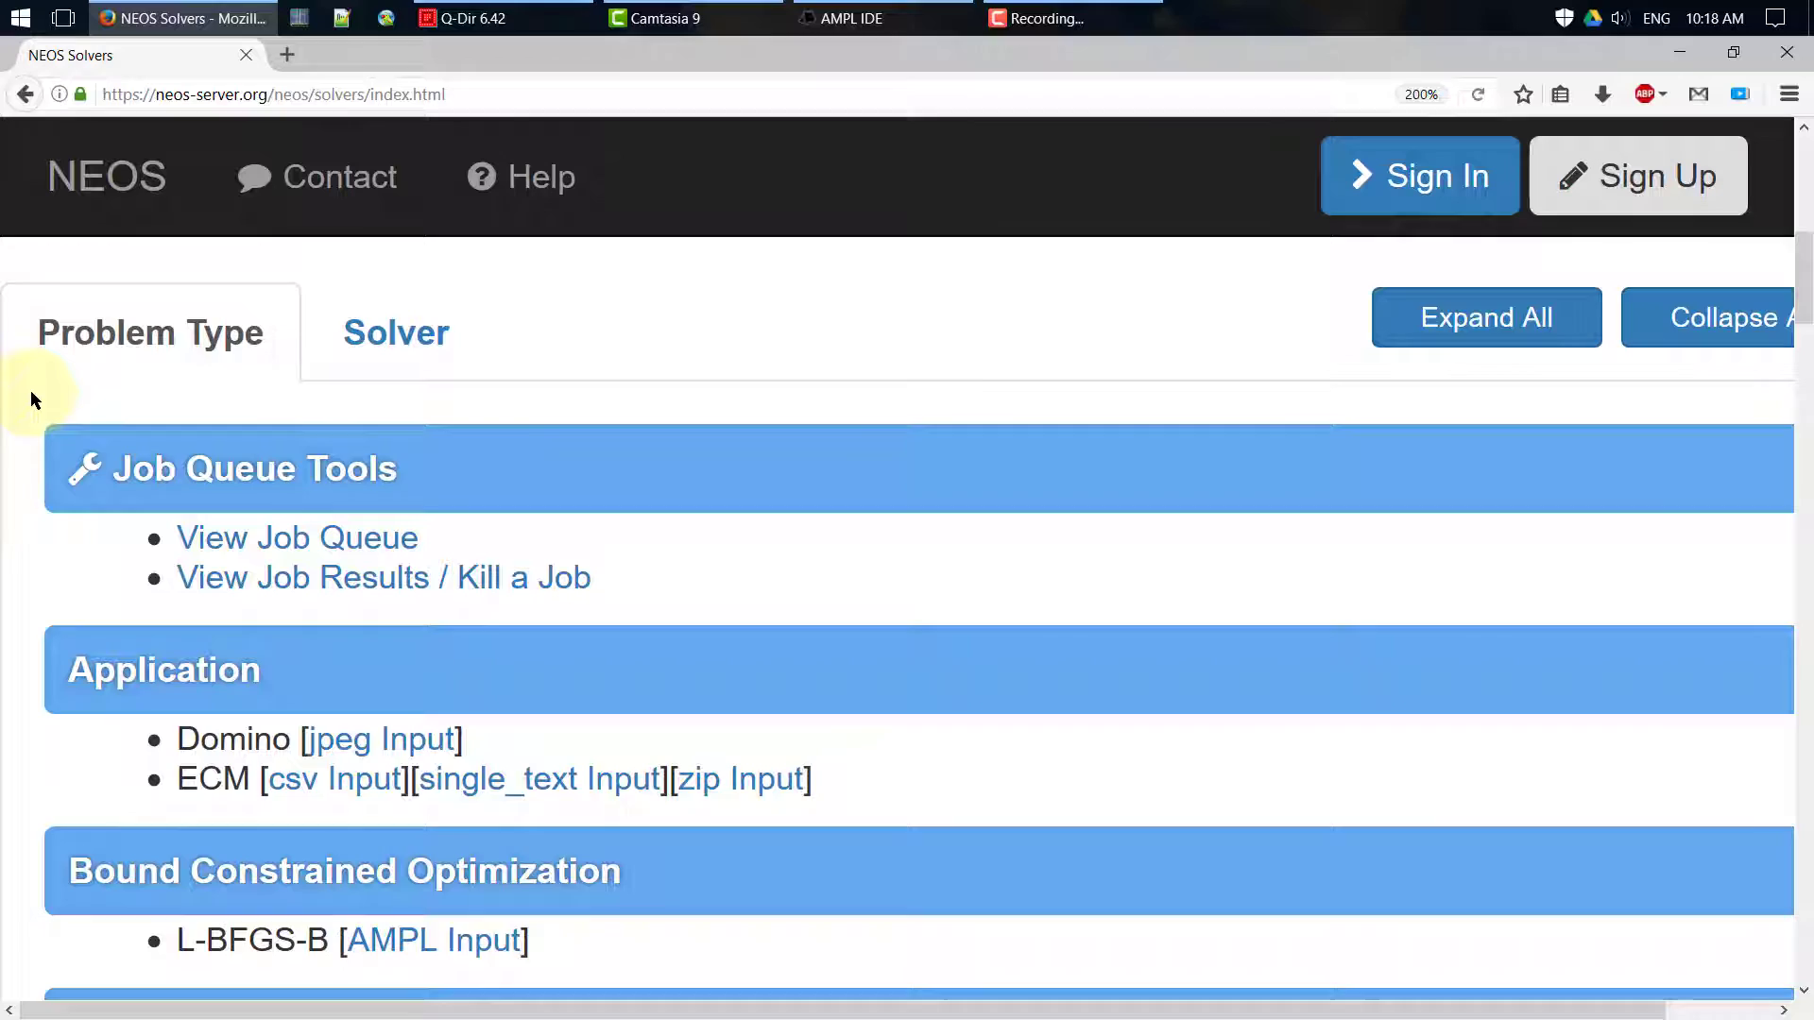
scroll(30, 390, "down", 3)
scroll(31, 389, "down", 3)
scroll(30, 389, "down", 3)
scroll(30, 390, "down", 3)
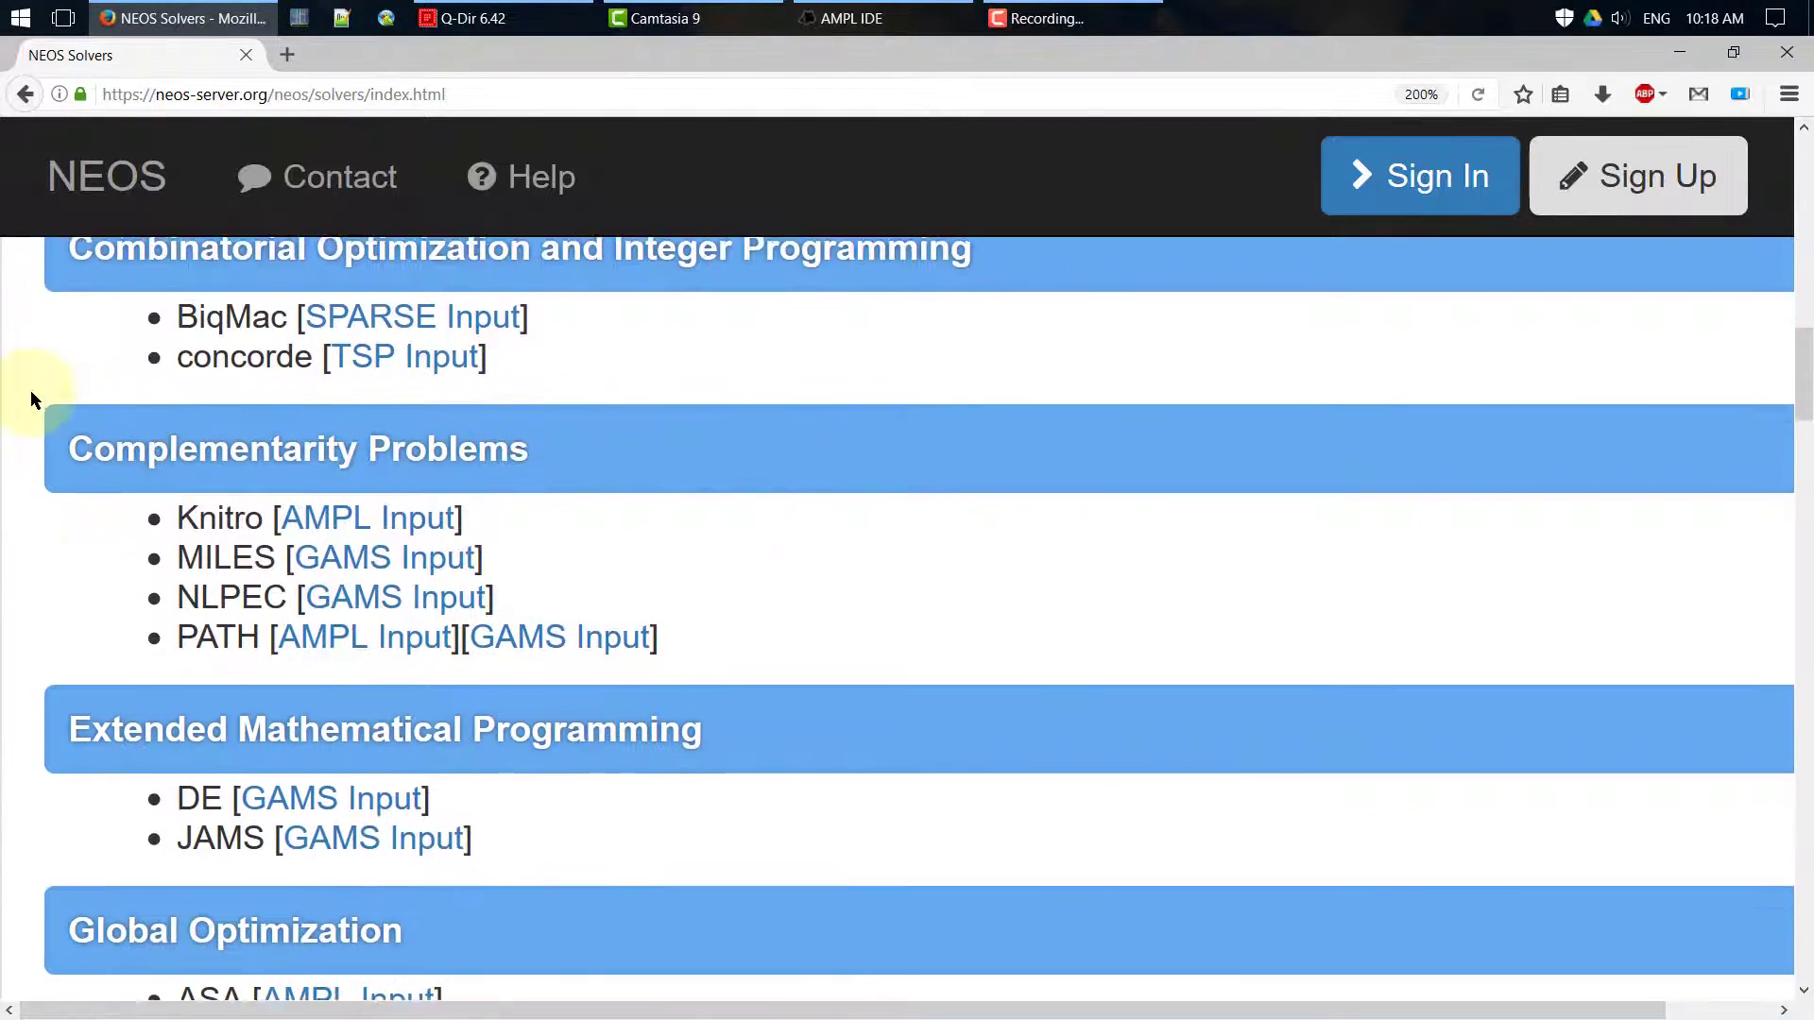
scroll(29, 390, "down", 3)
scroll(31, 390, "down", 3)
scroll(29, 390, "down", 3)
scroll(29, 390, "down", 3)
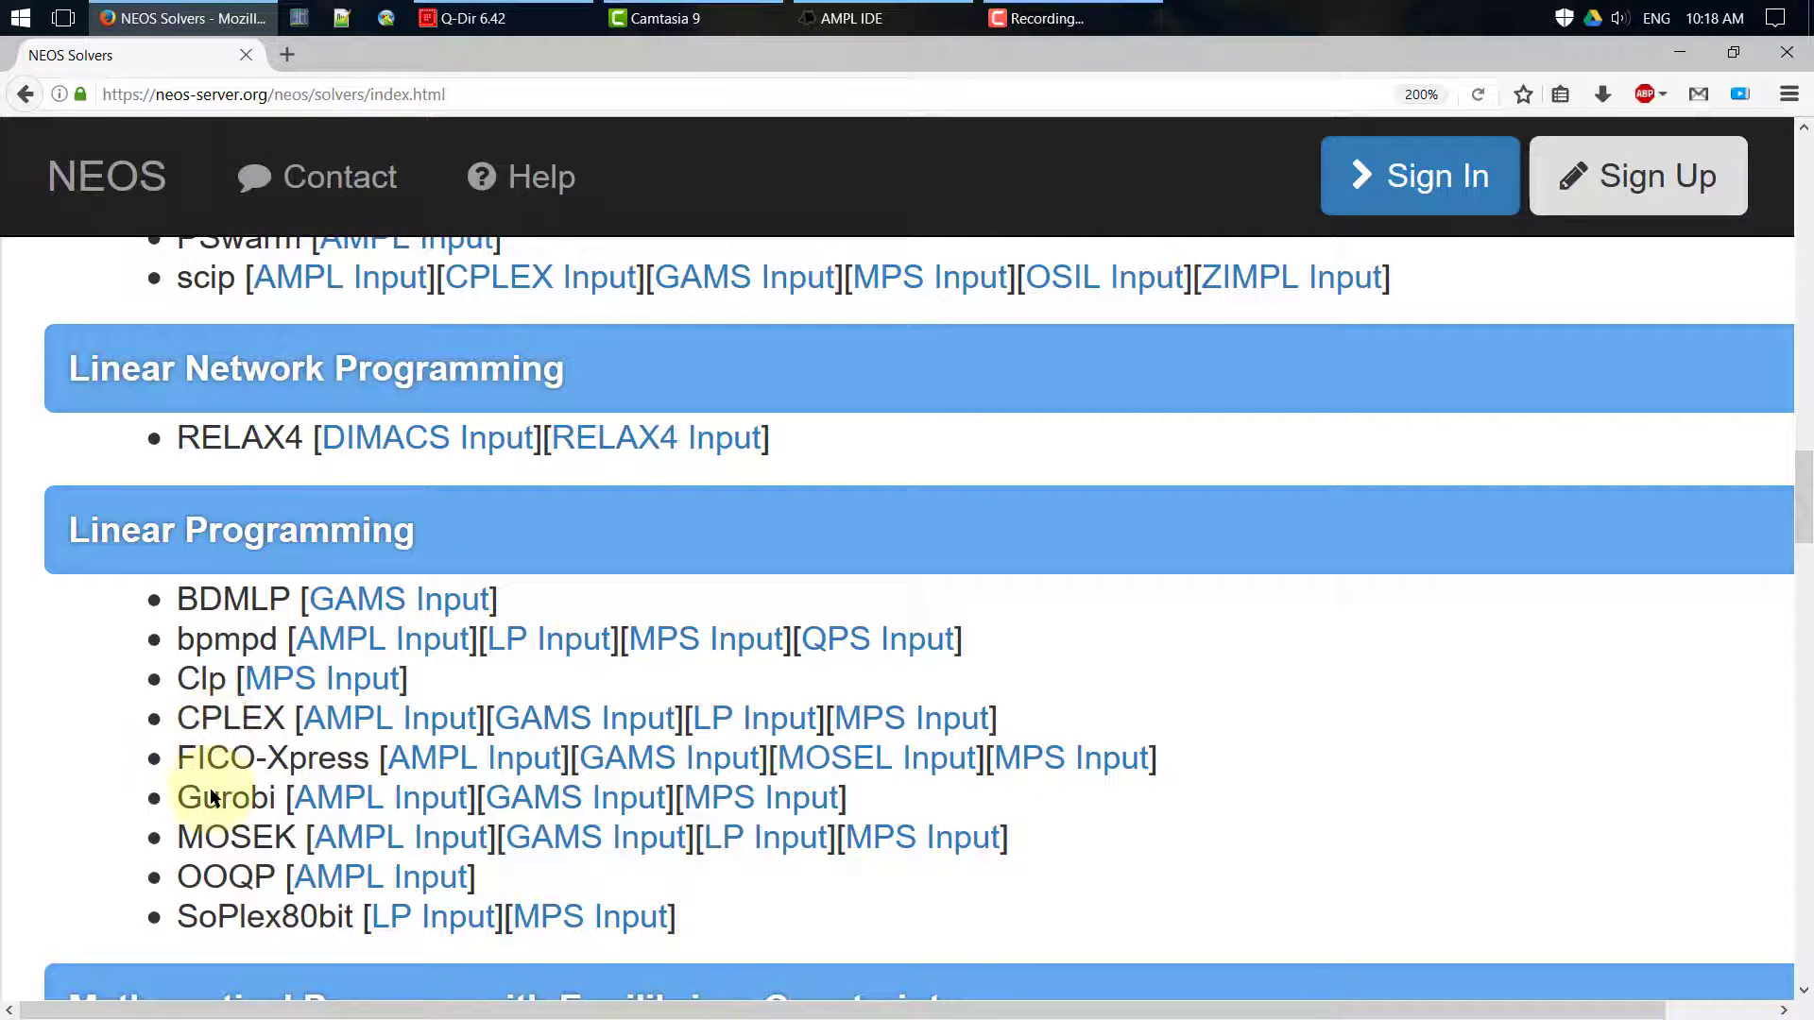
left_click_drag(179, 718, 283, 718)
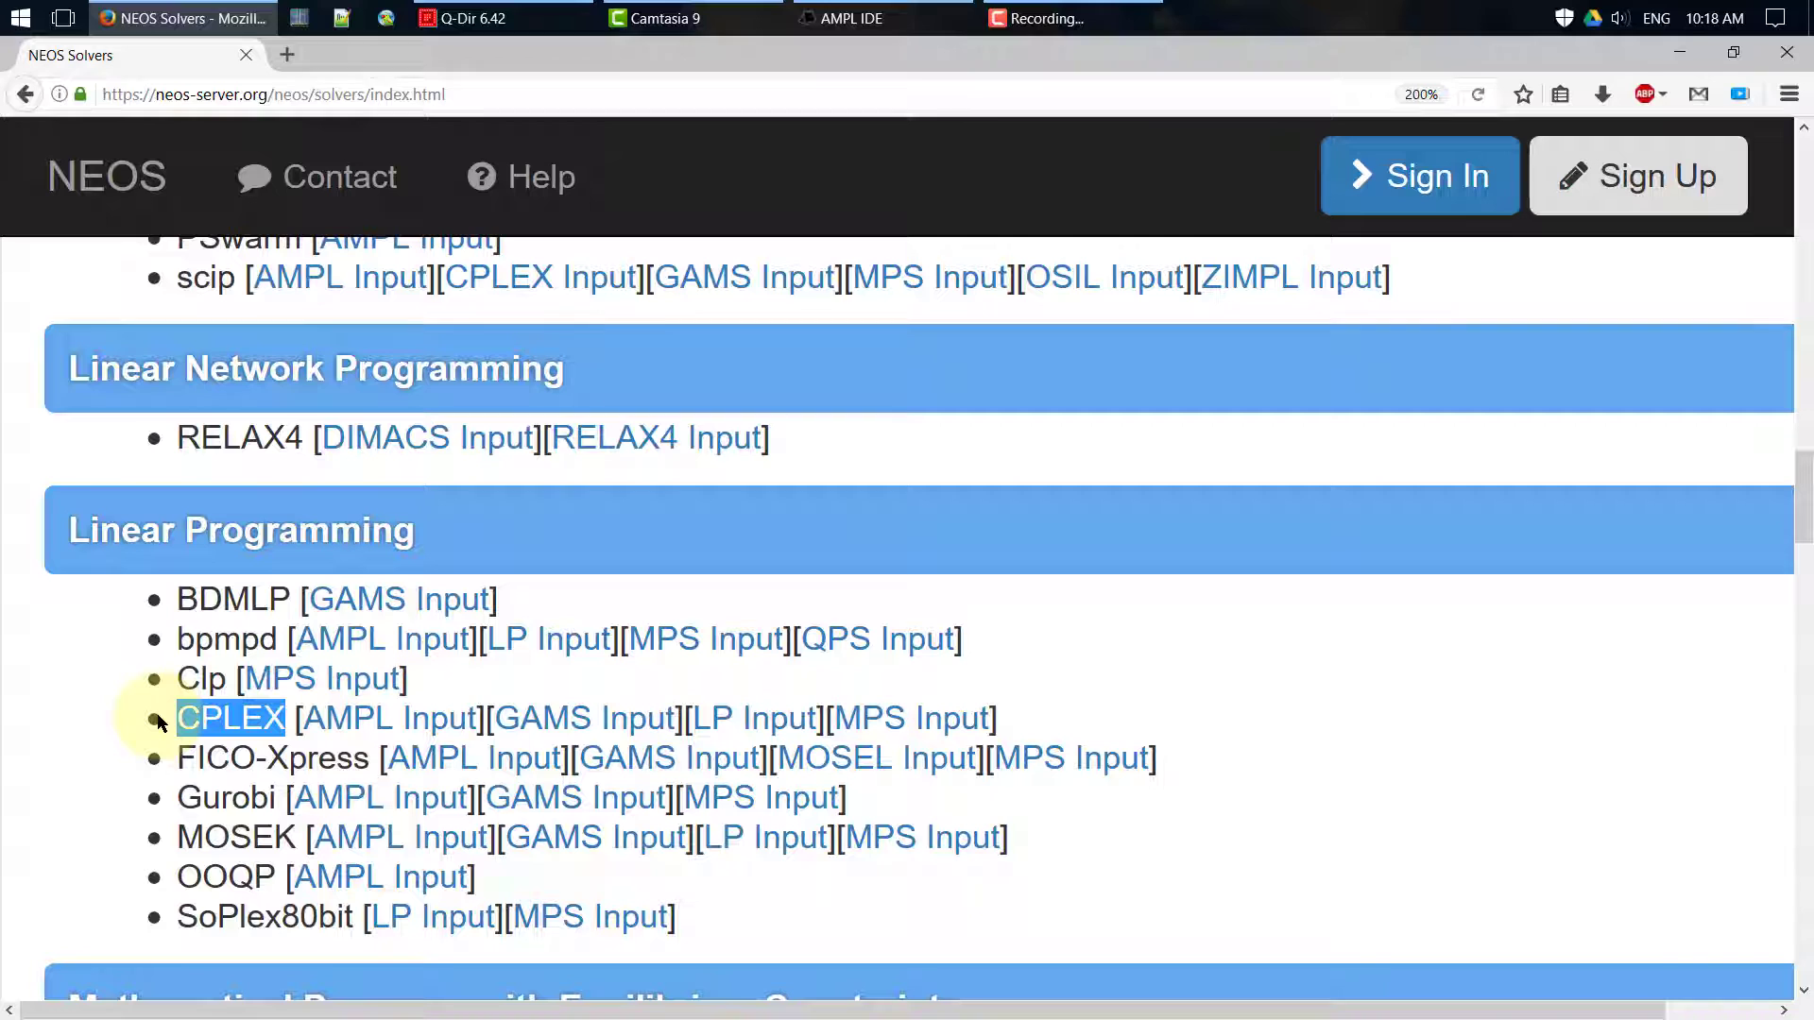
On the CPLEX AMPL form, attach example4.mod, example4.dat and example4.run as model, data and commands files
left_click(397, 719)
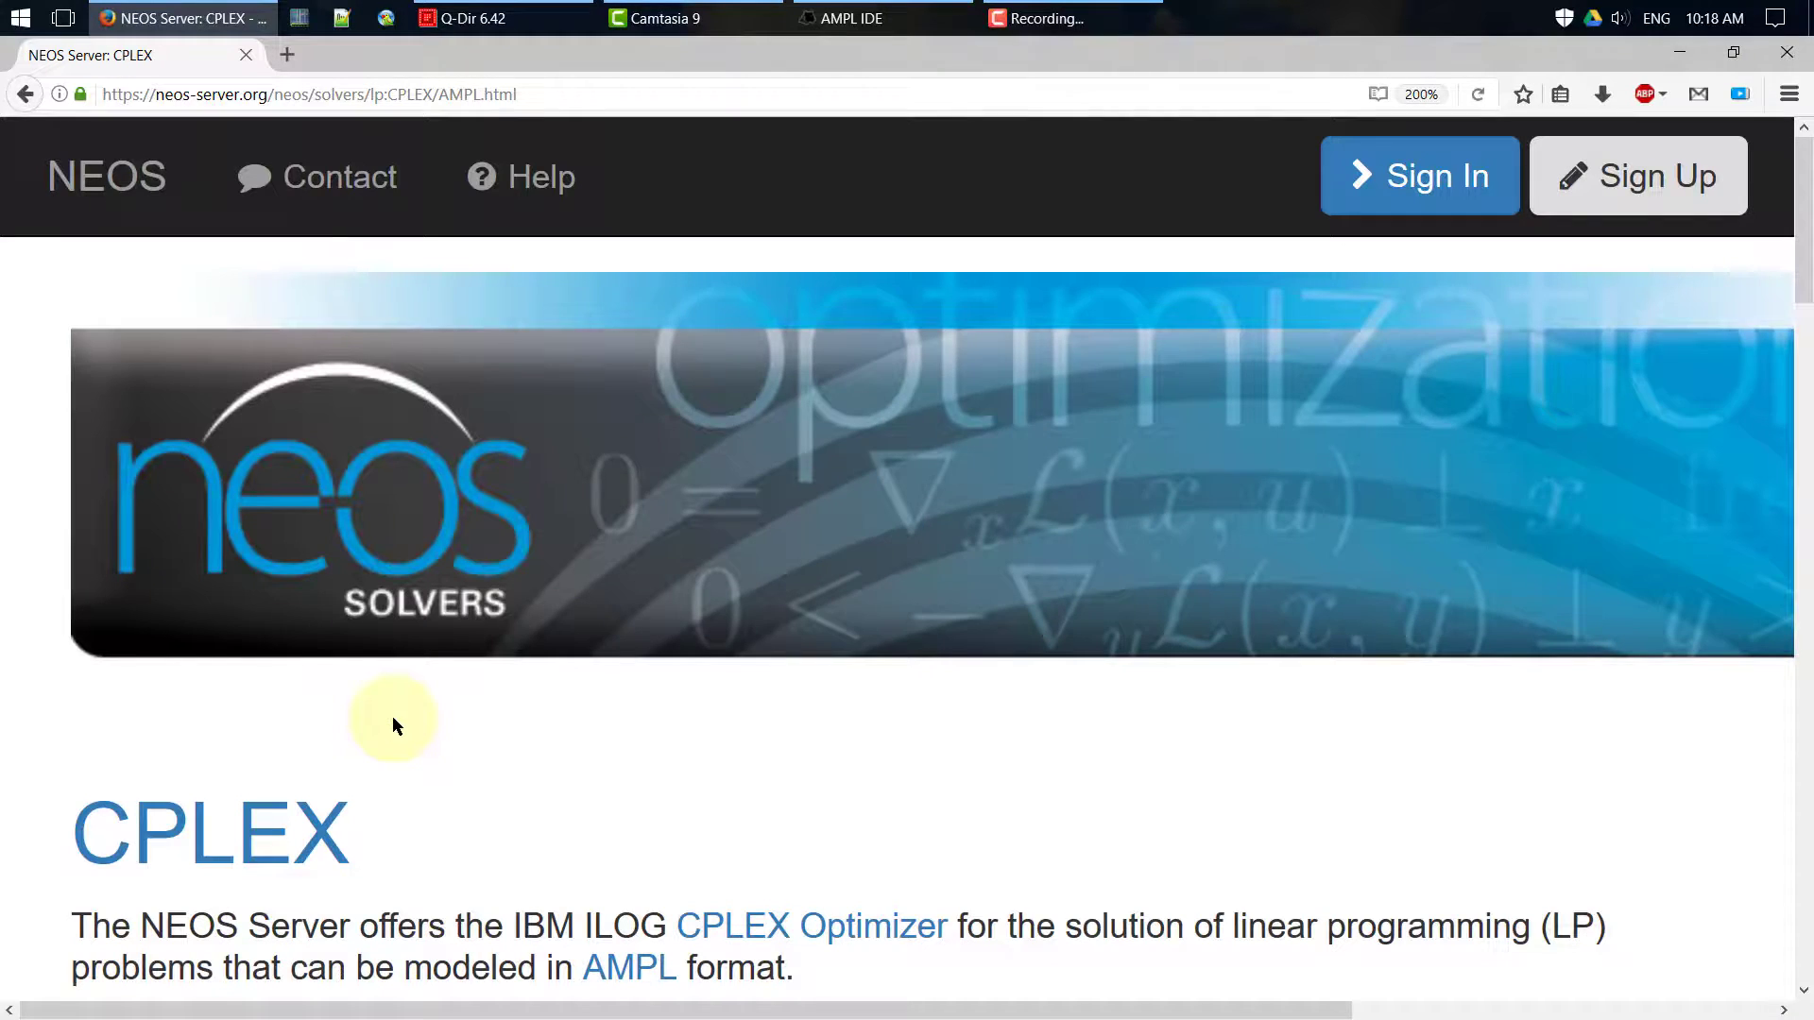
scroll(393, 715, "down", 3)
scroll(393, 716, "down", 3)
scroll(397, 708, "down", 3)
scroll(402, 700, "down", 3)
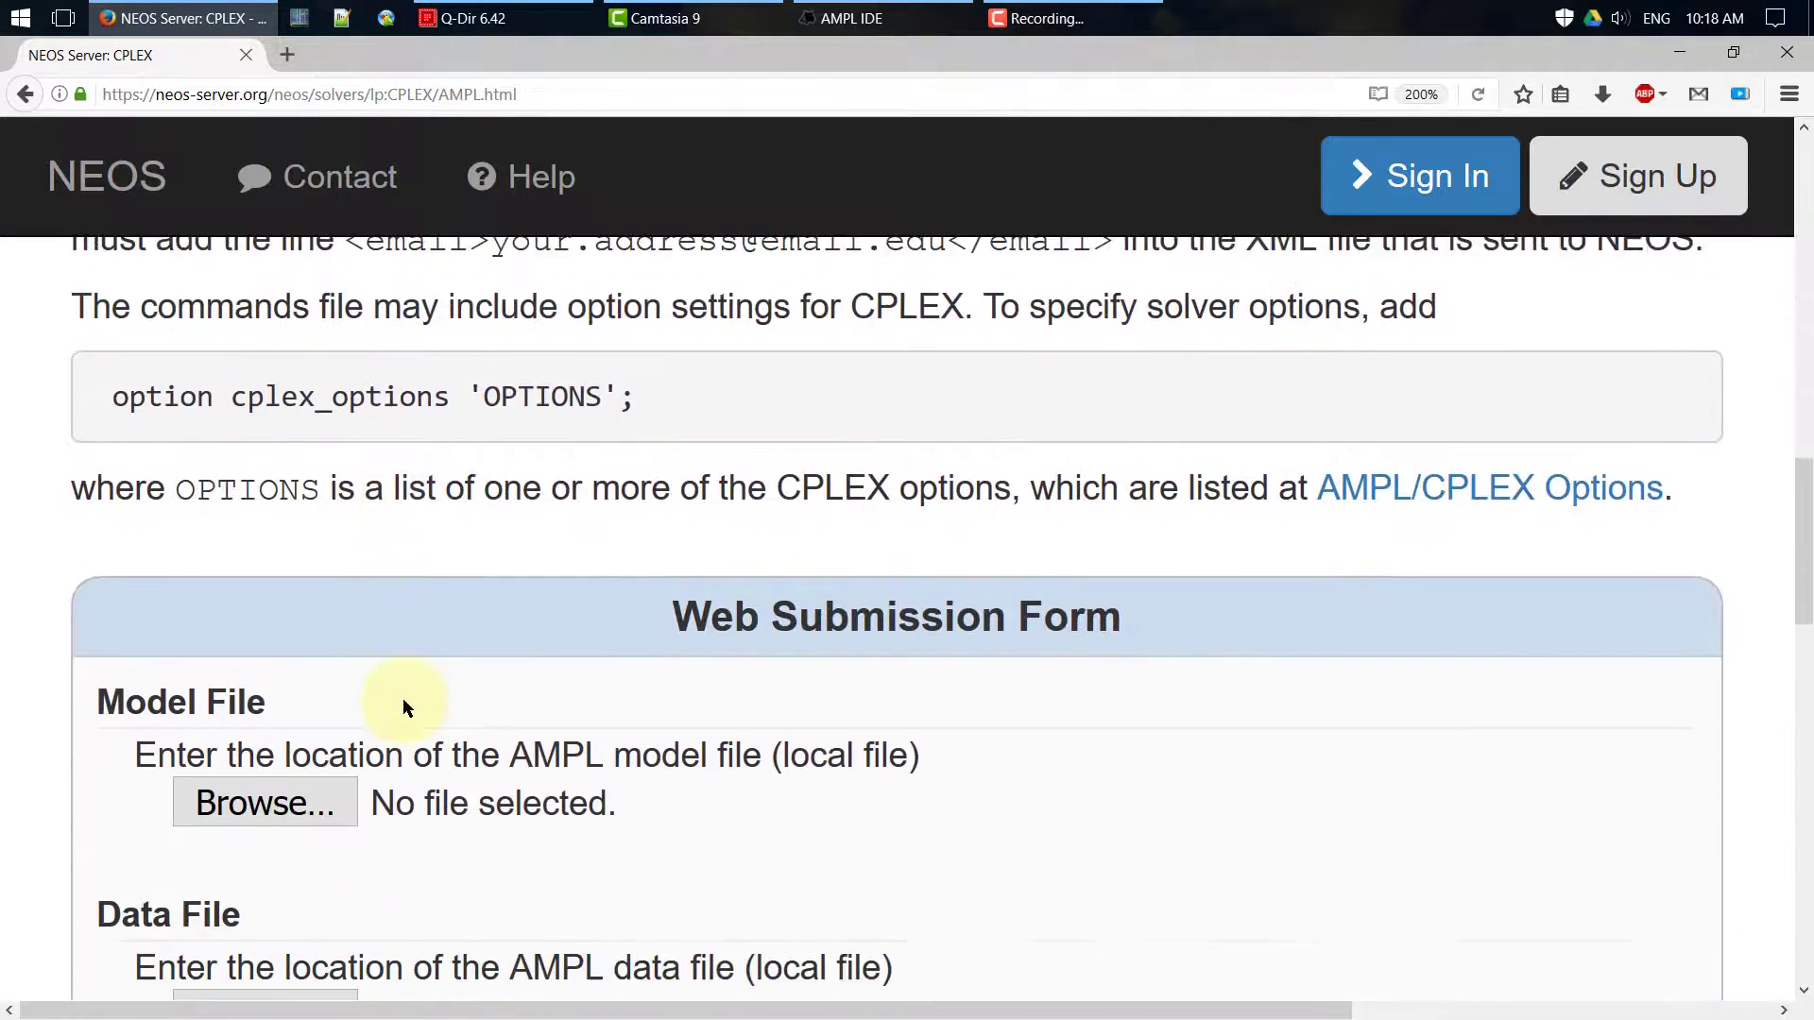
scroll(402, 699, "down", 3)
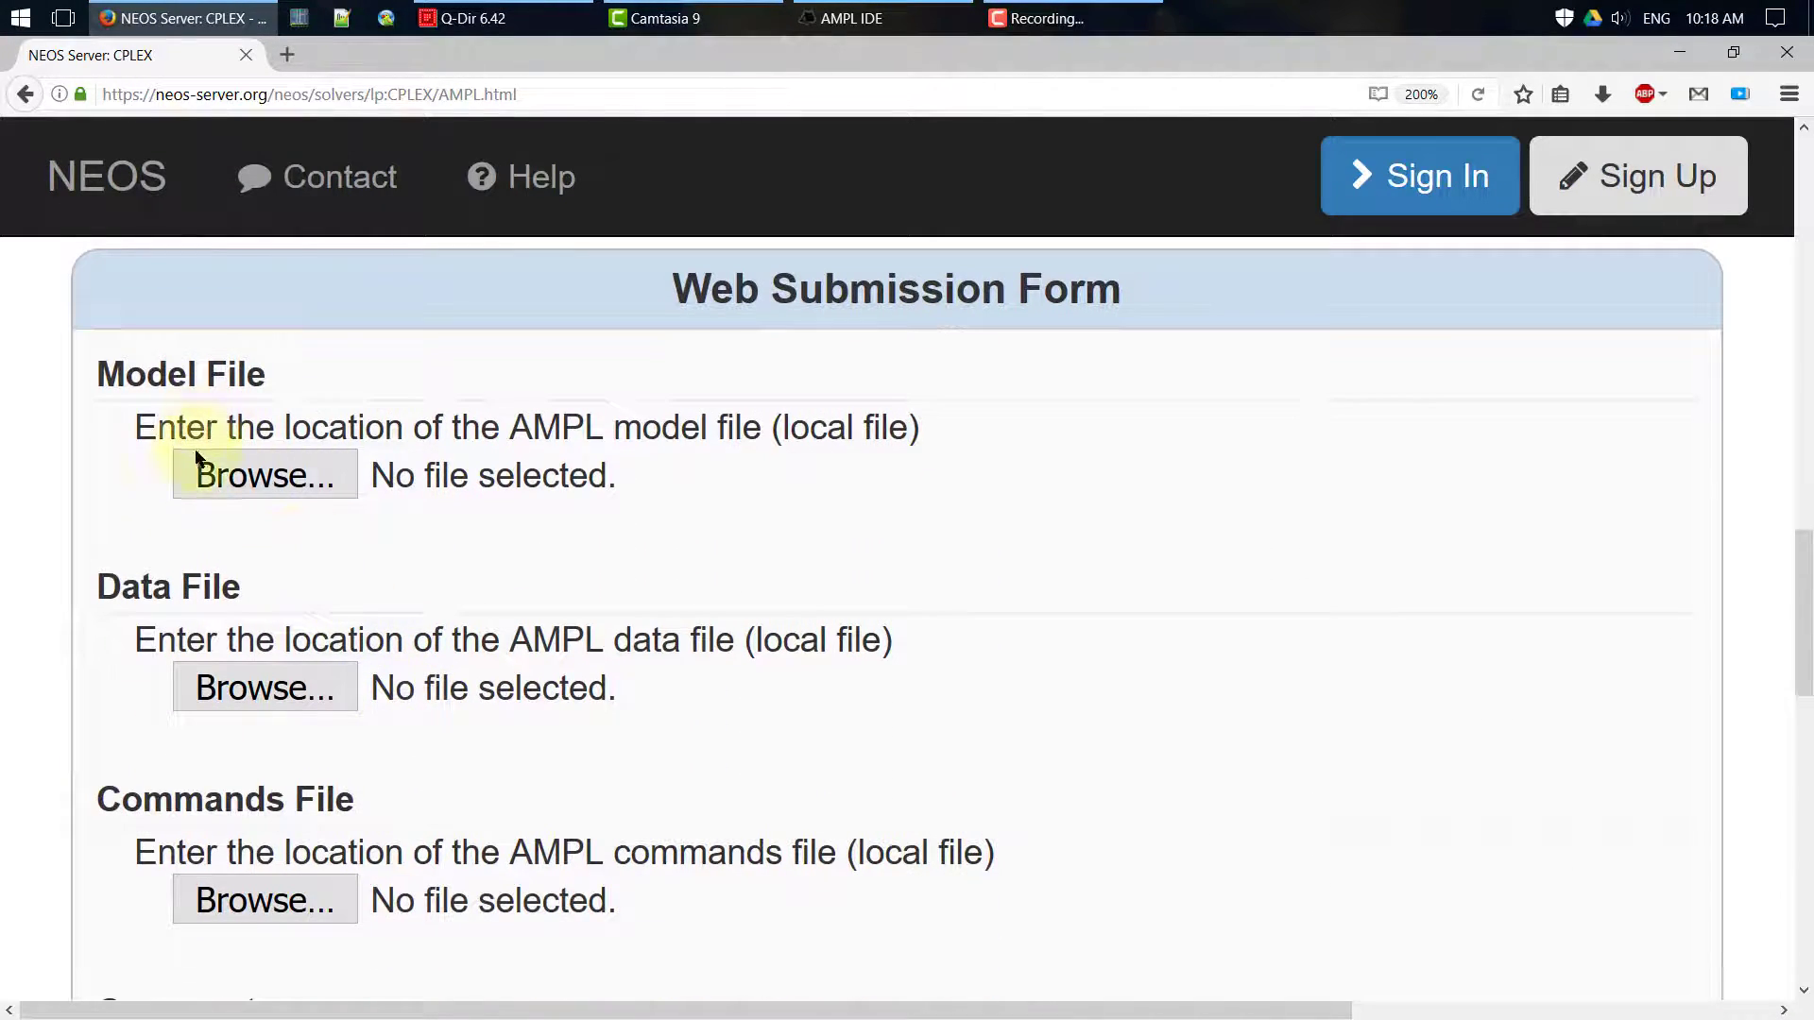
left_click(255, 482)
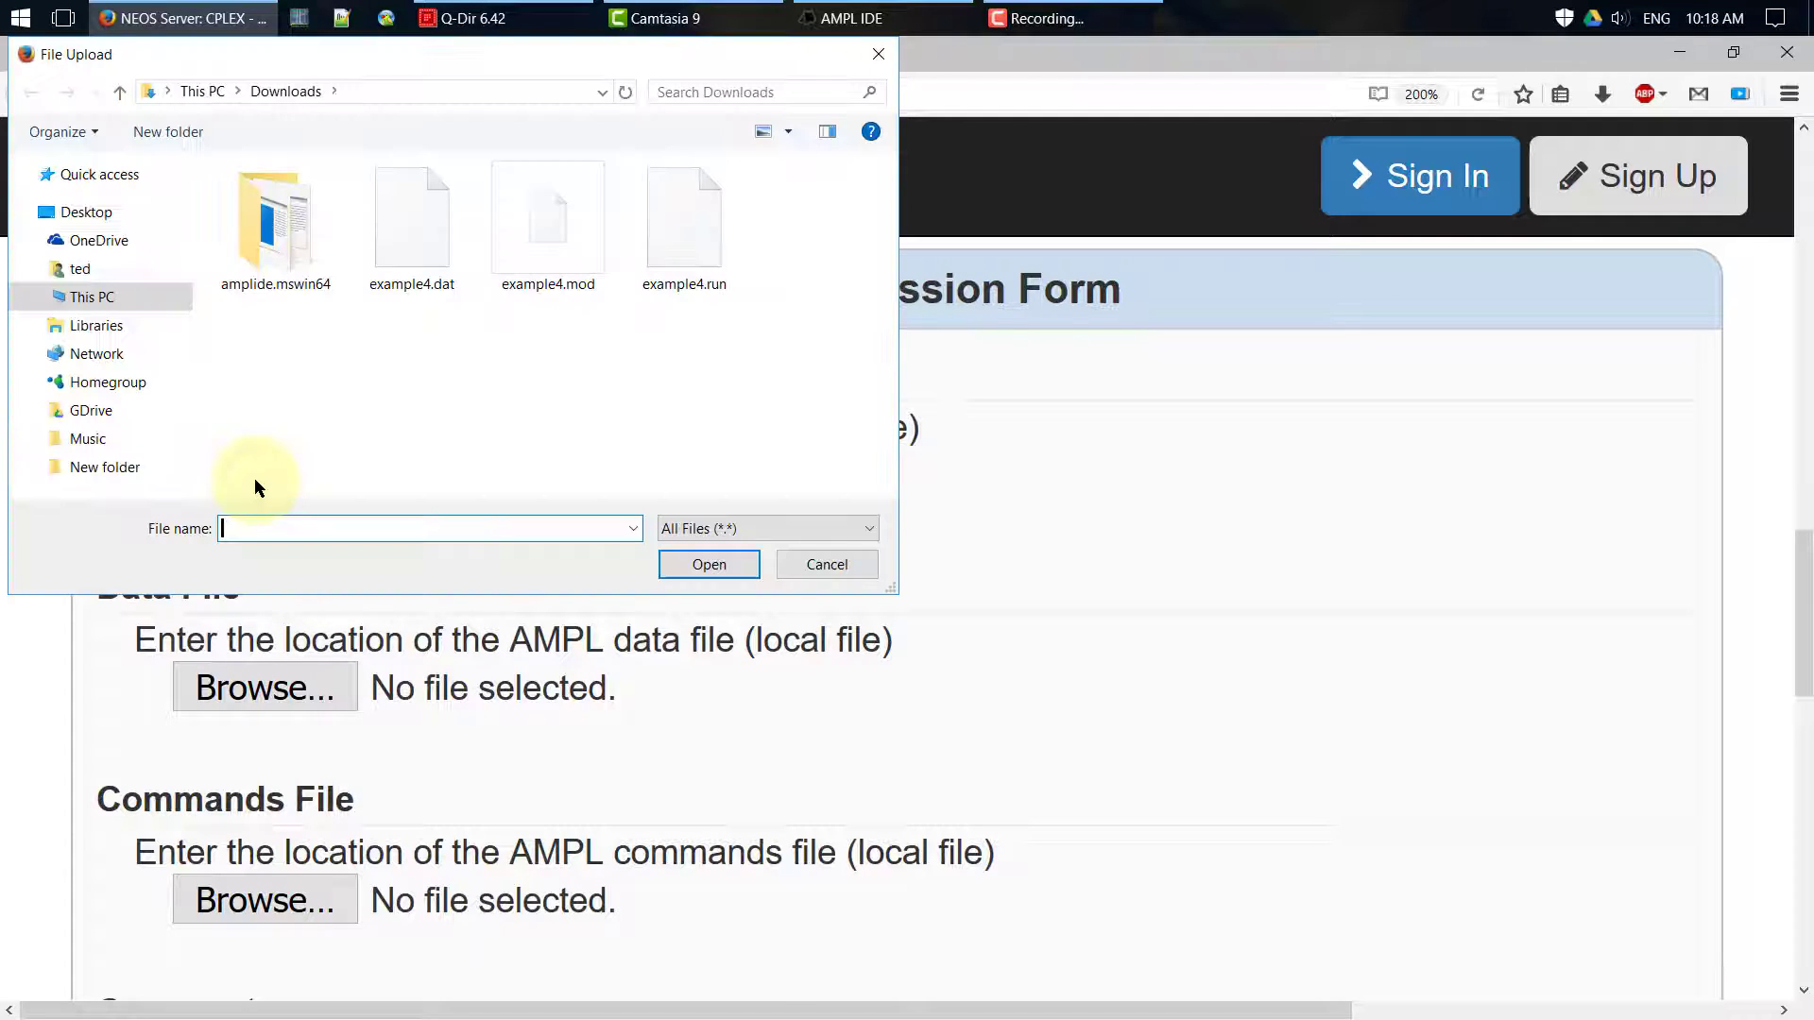
double_click(562, 274)
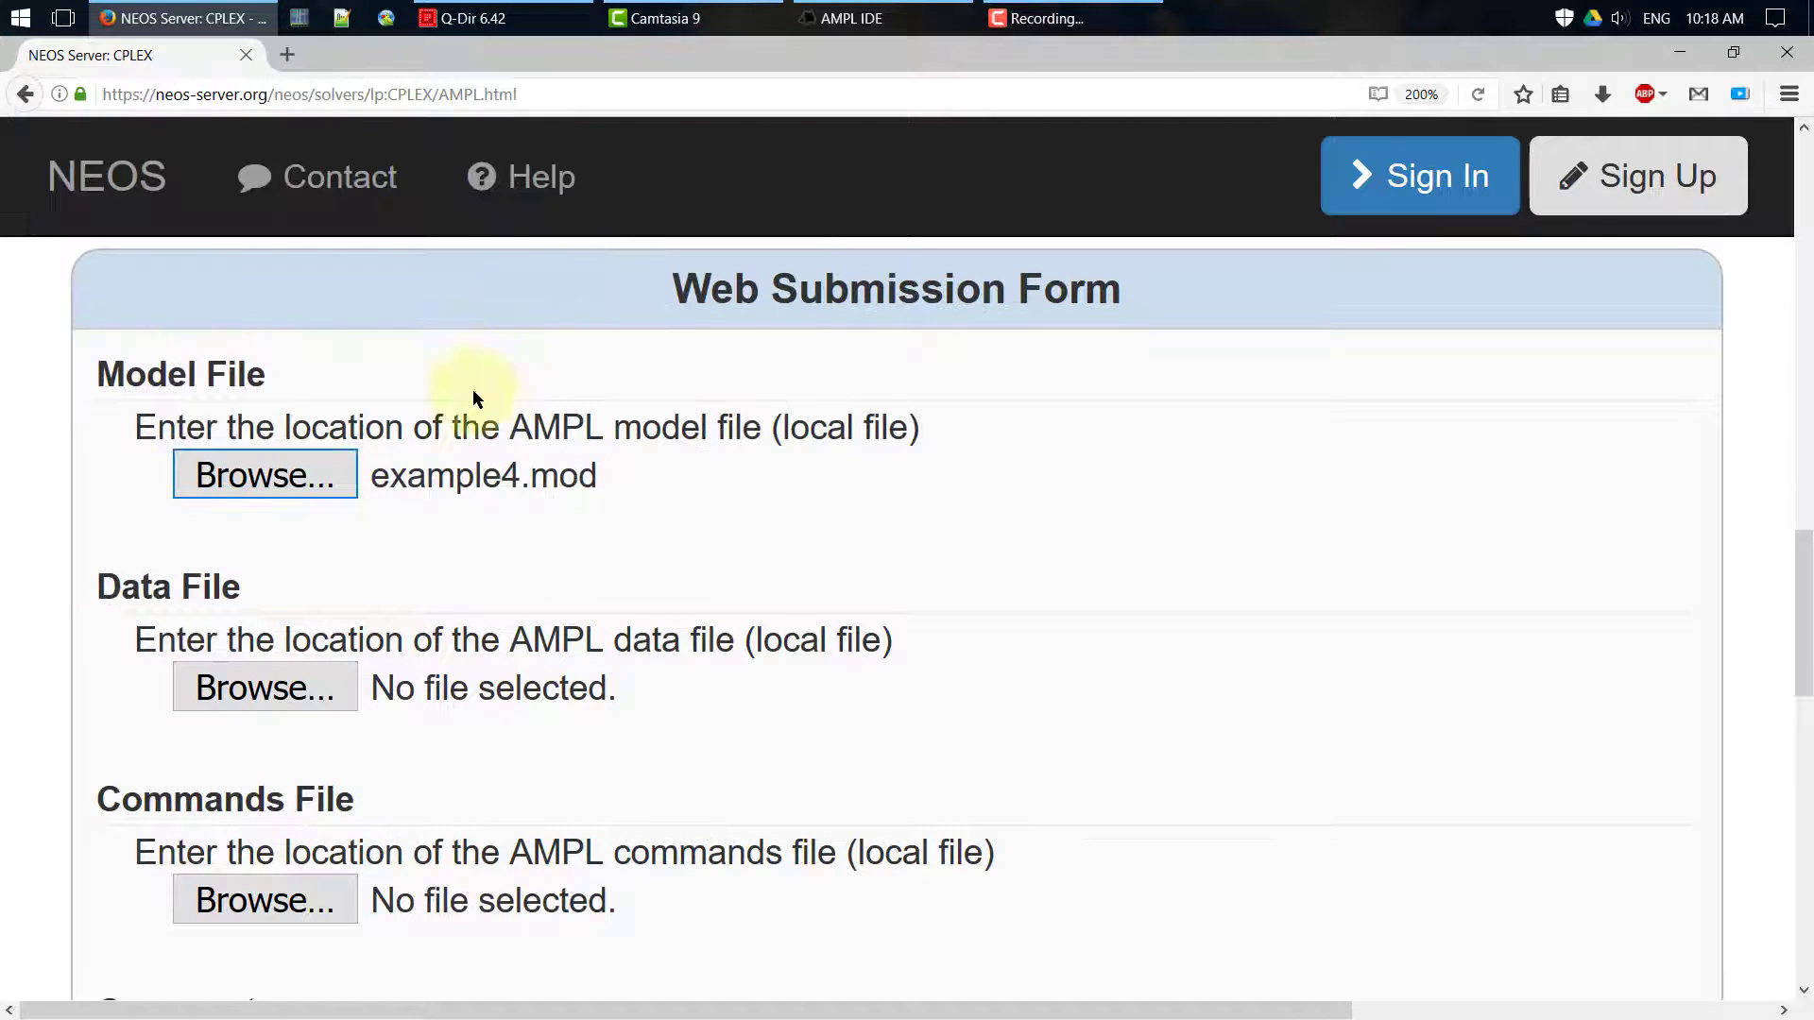
left_click(265, 688)
double_click(411, 228)
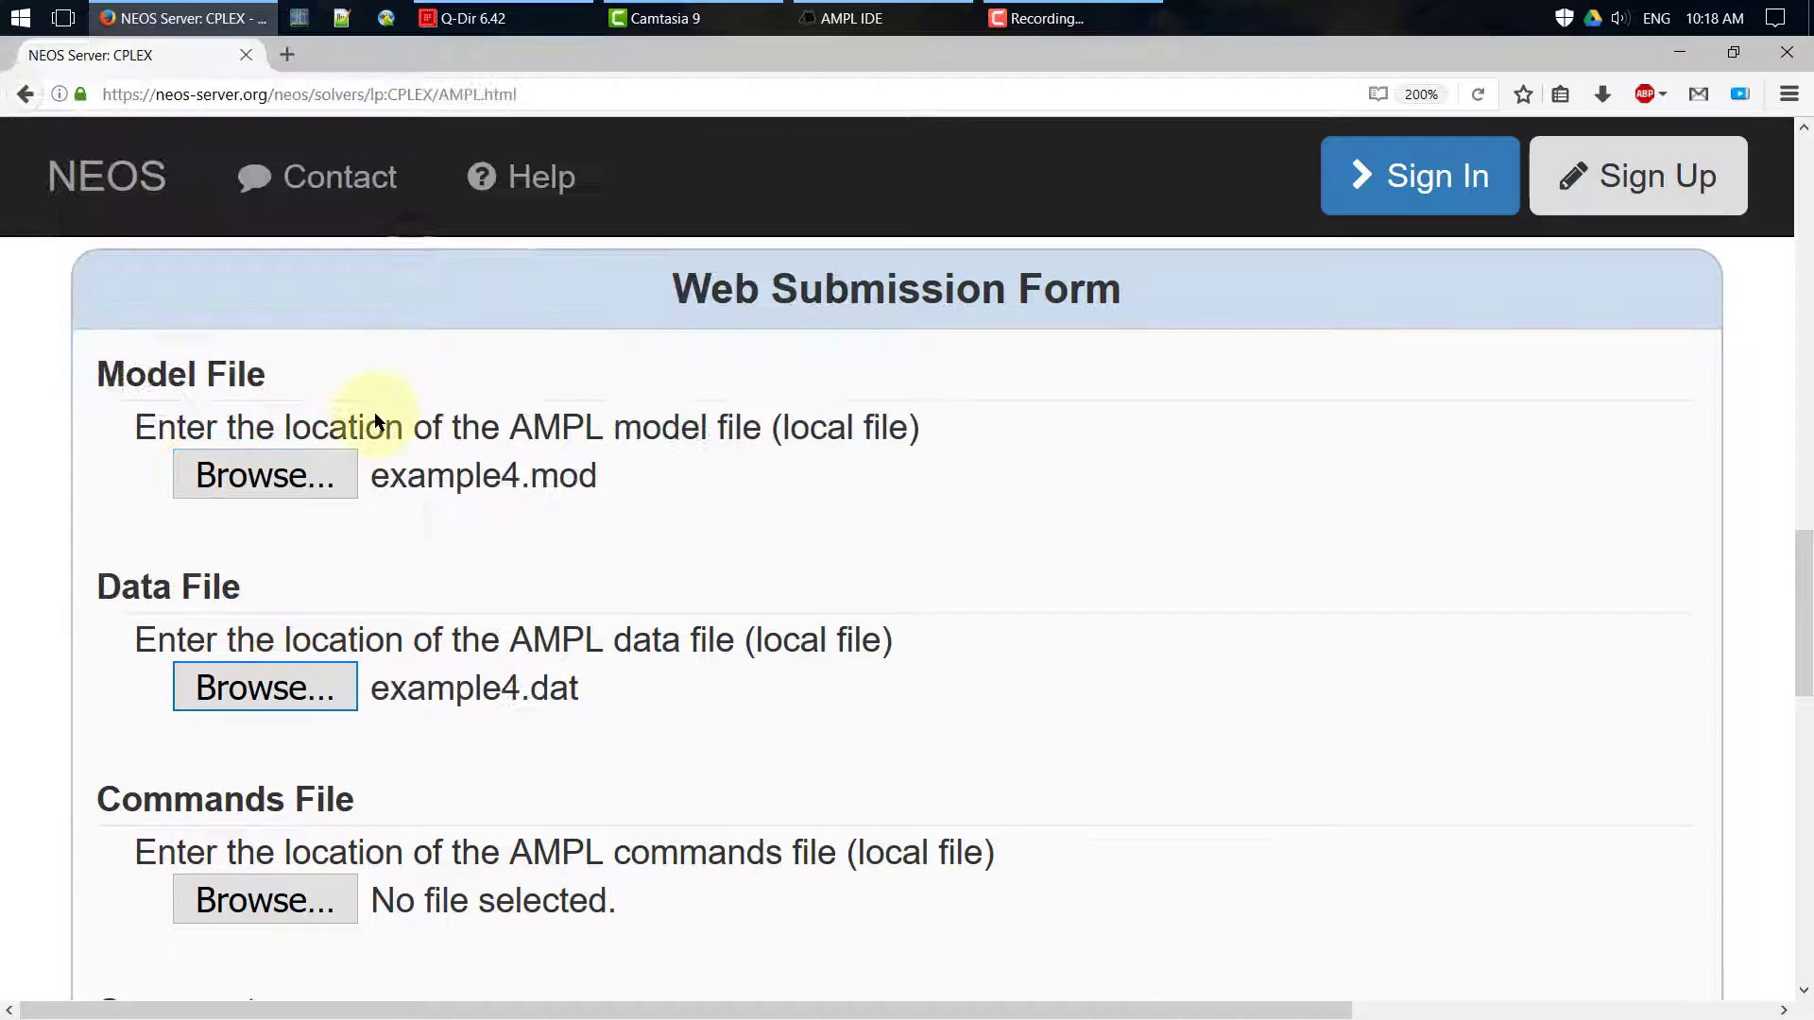
left_click(264, 901)
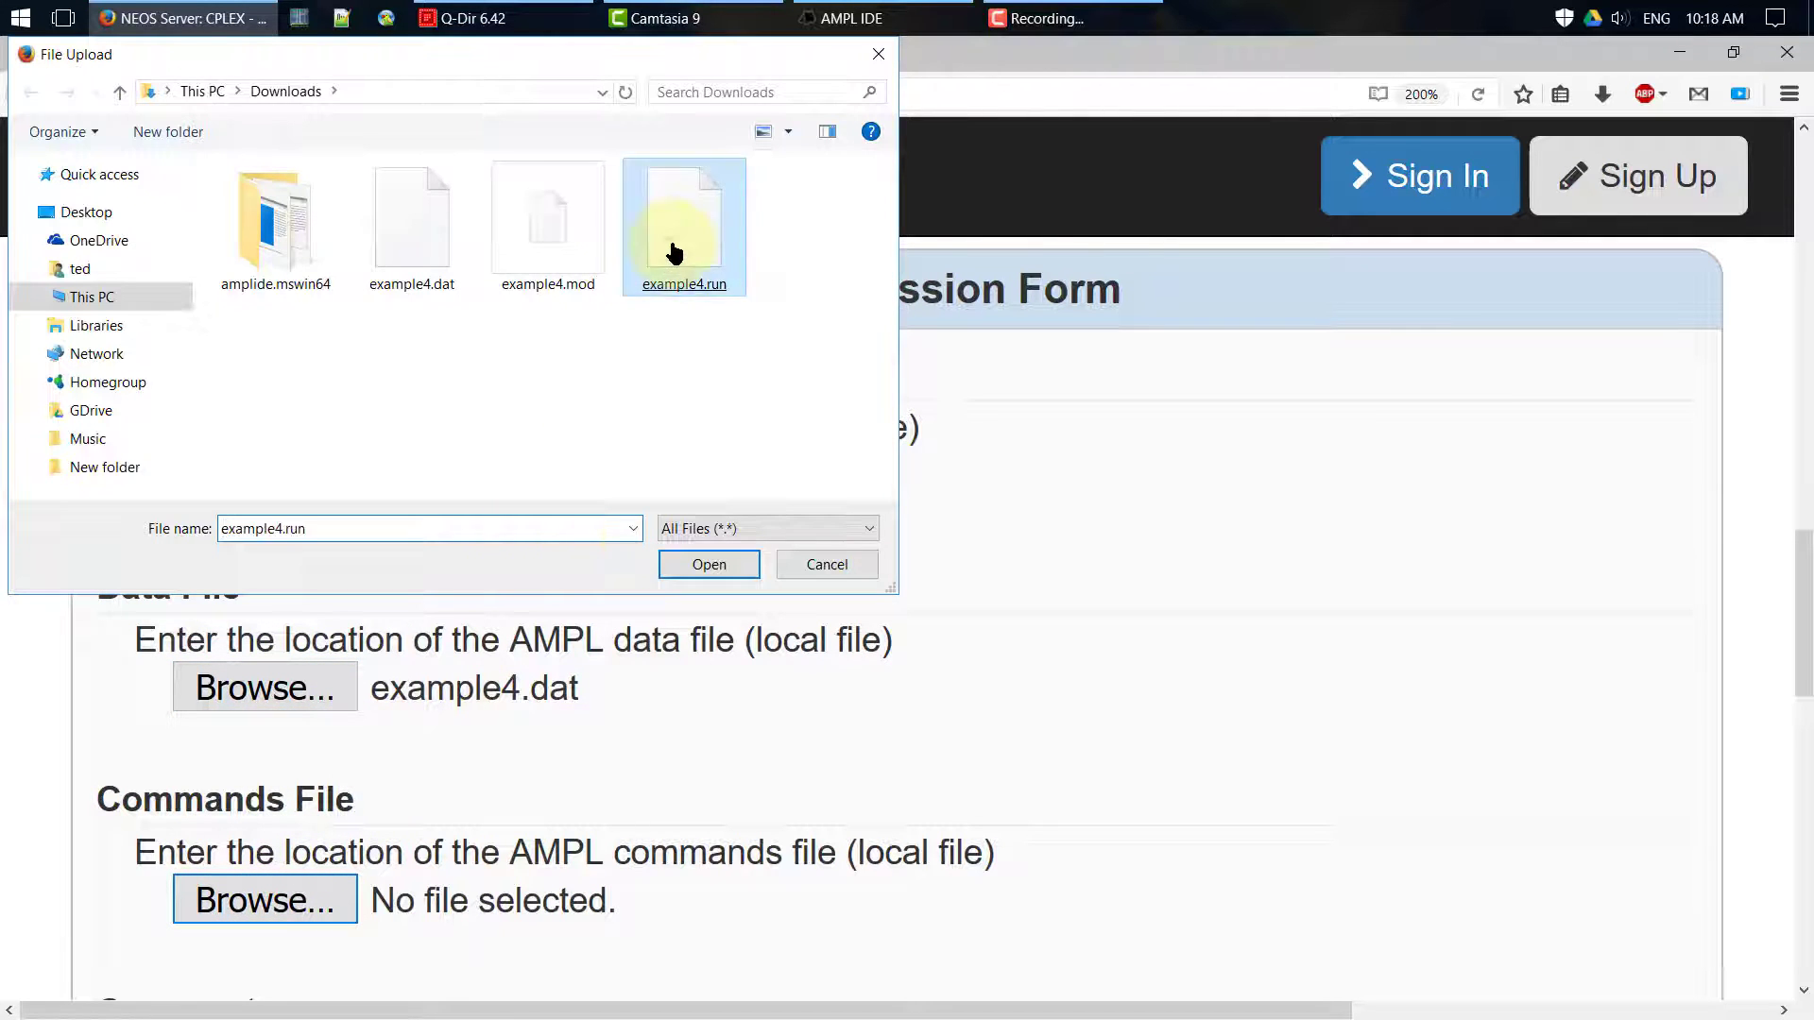
double_click(677, 234)
scroll(83, 597, "down", 3)
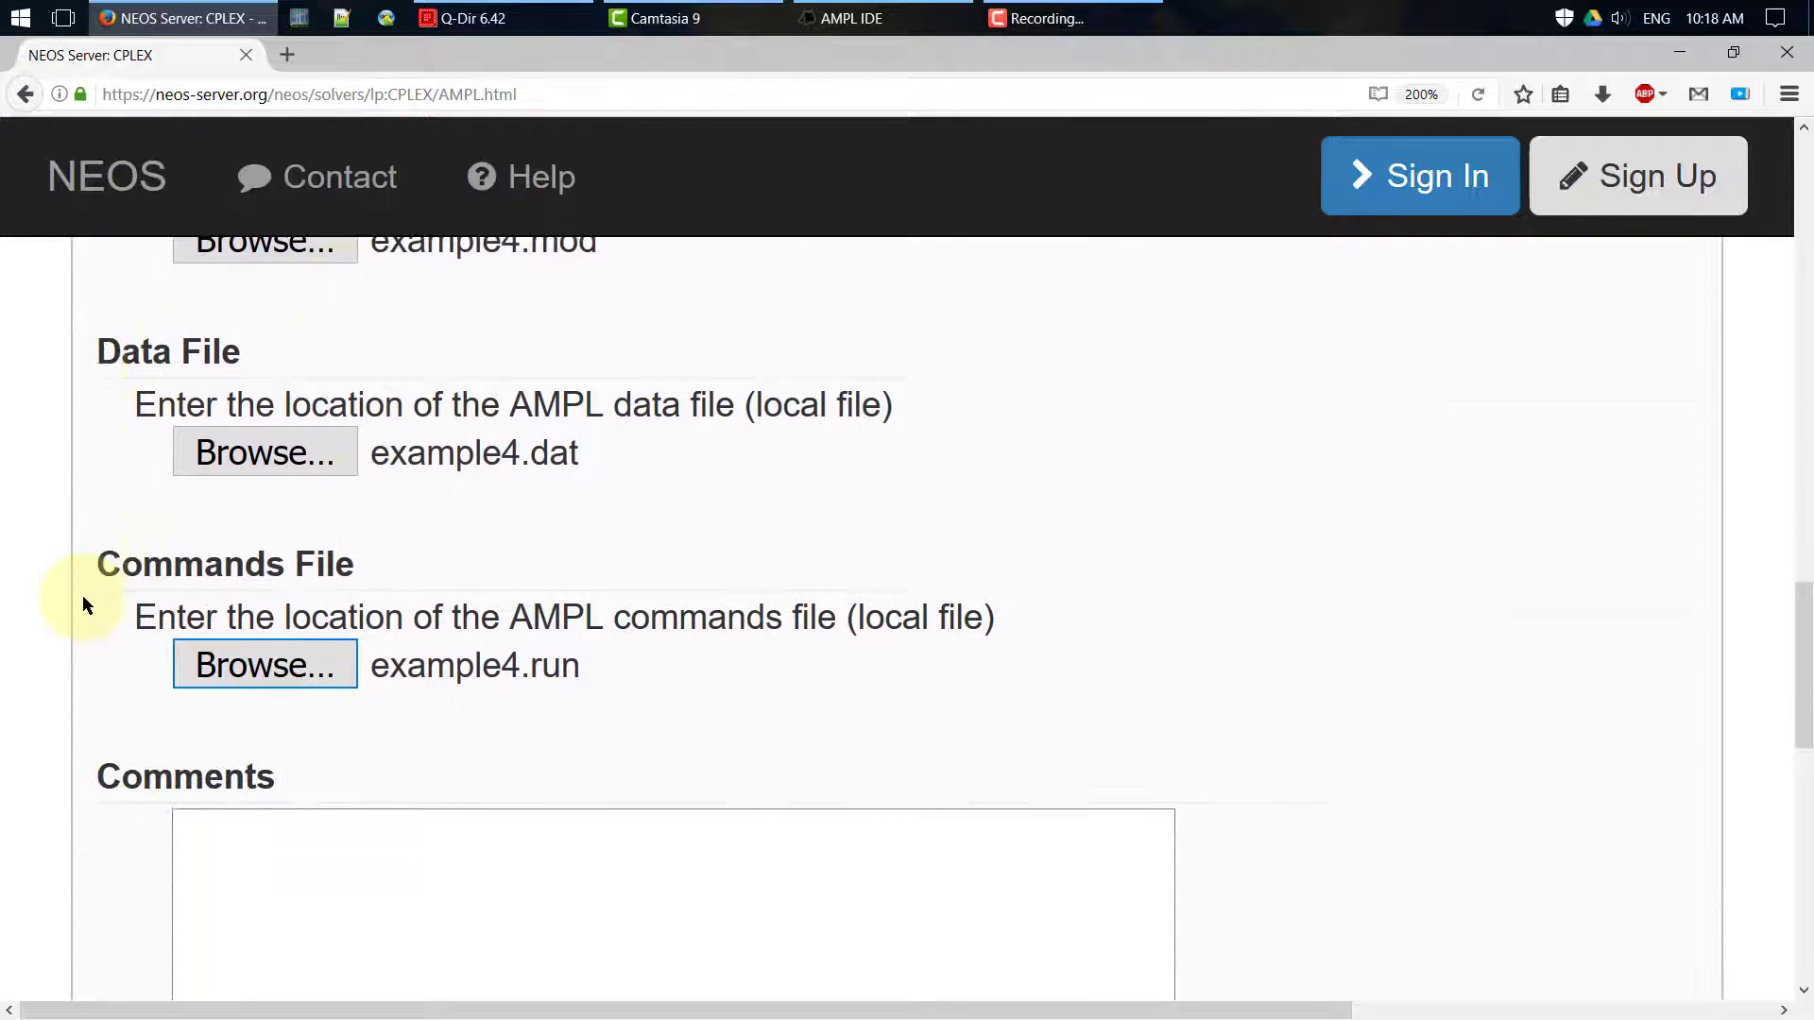
scroll(72, 569, "down", 3)
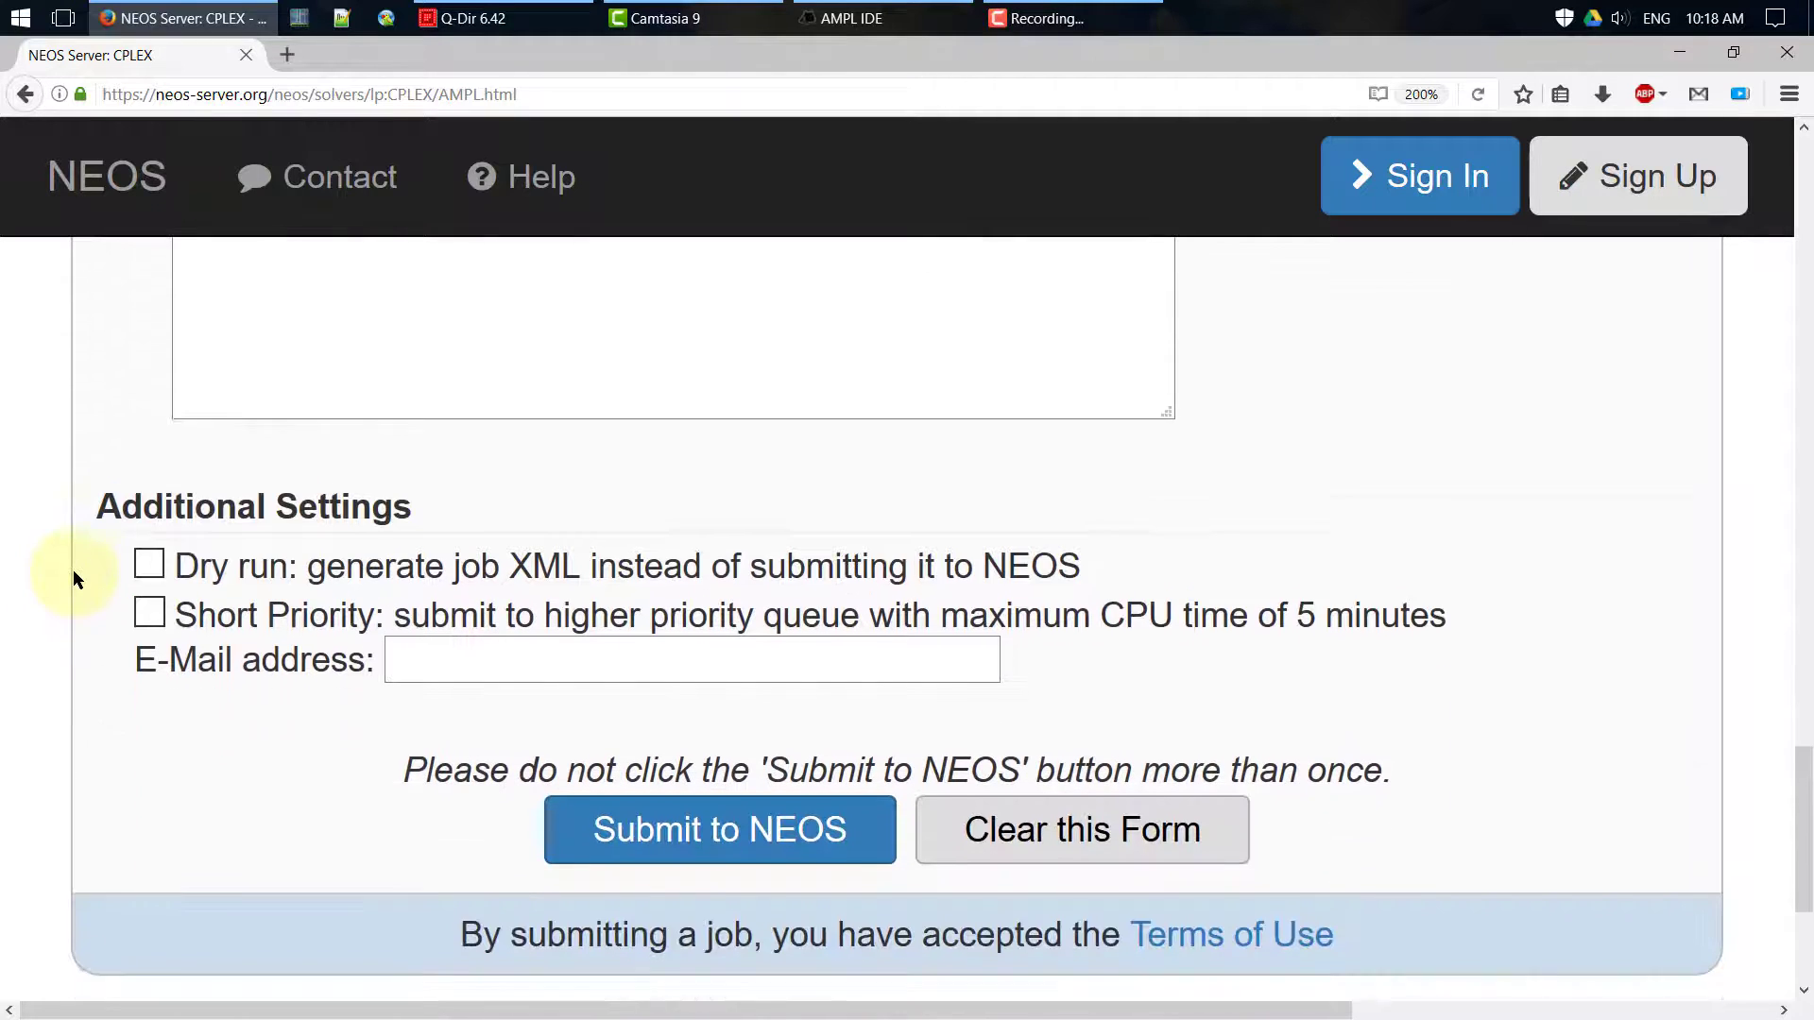
scroll(73, 570, "down", 2)
Choose Short Priority, enter the notification e-mail address and submit the job to NEOS
left_click(146, 579)
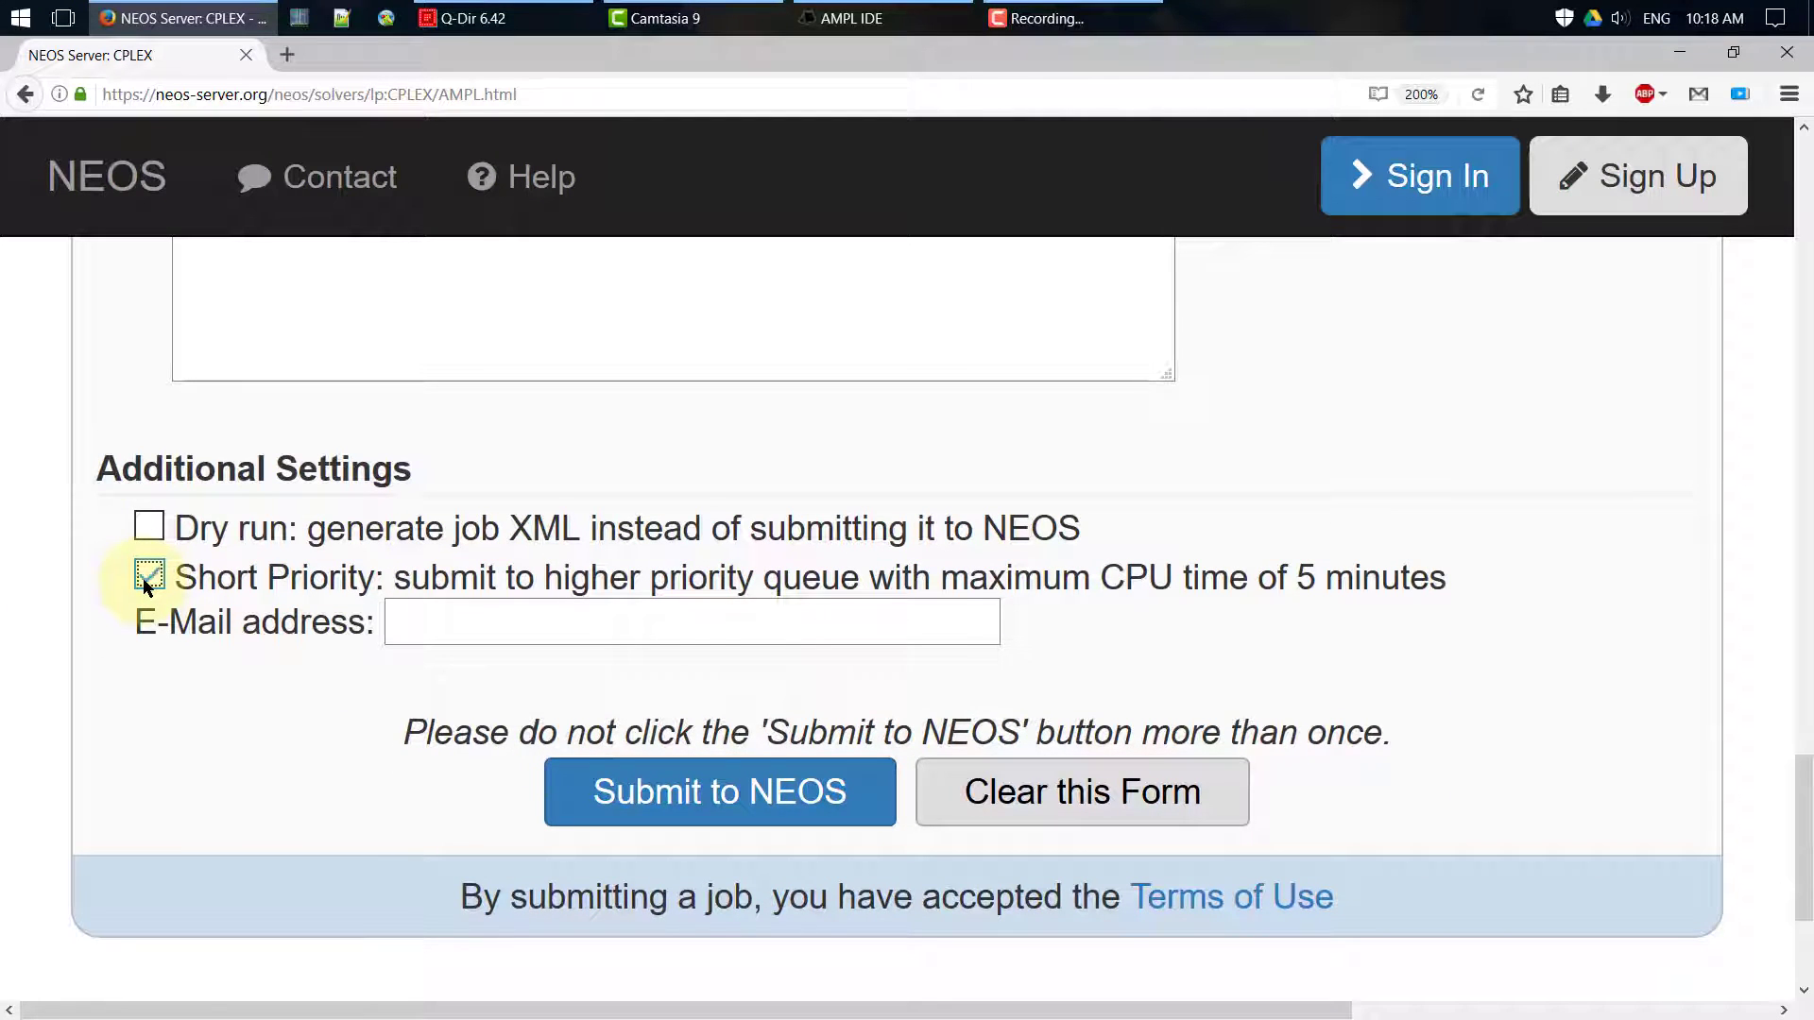
left_click(413, 621)
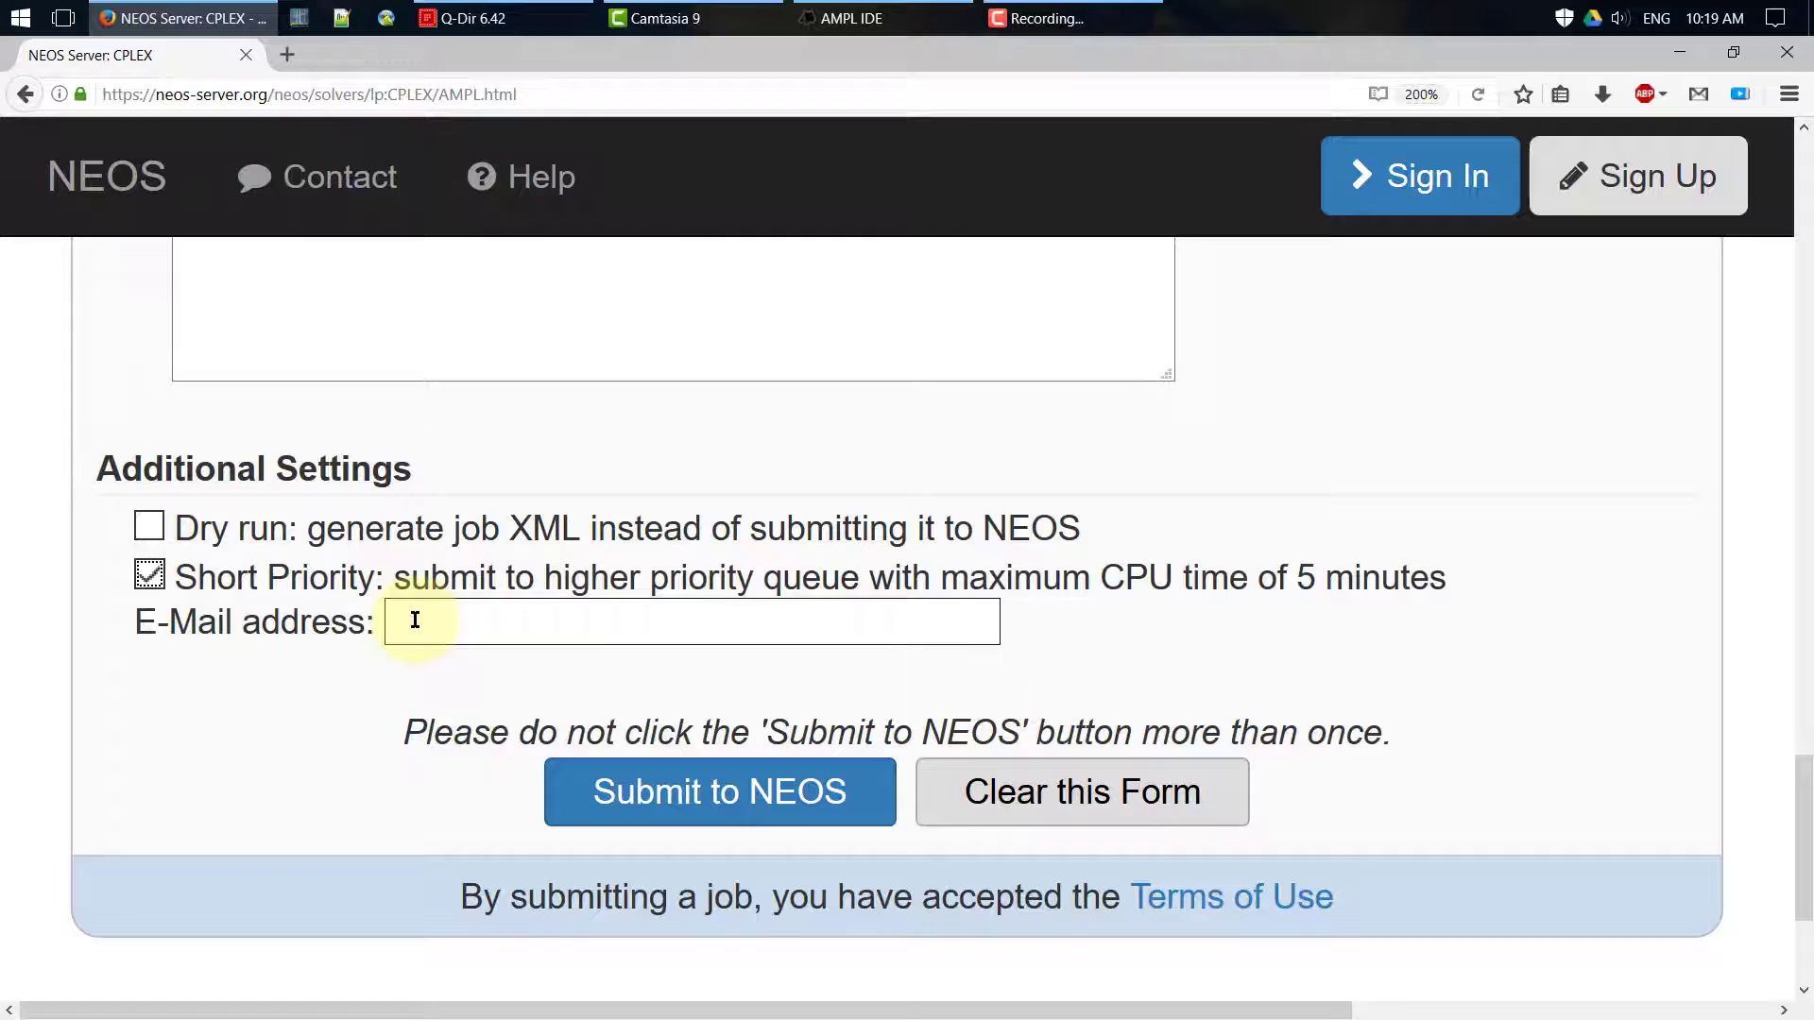
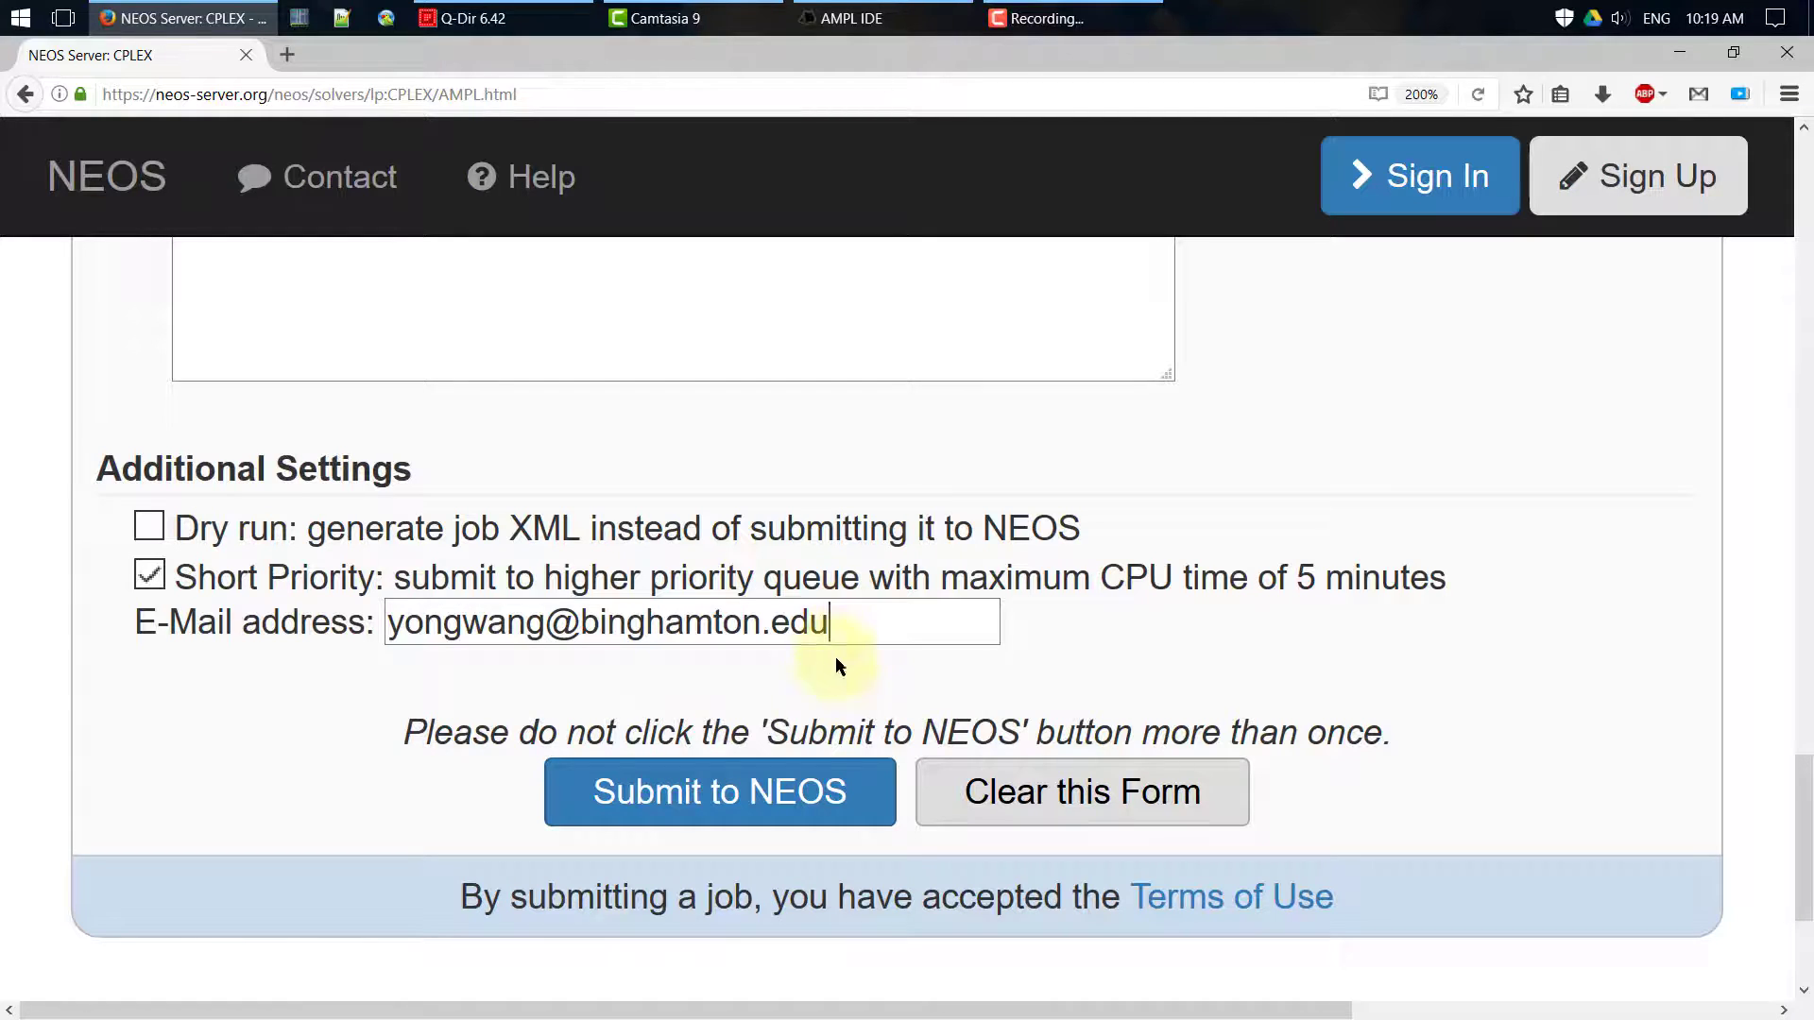
left_click(765, 790)
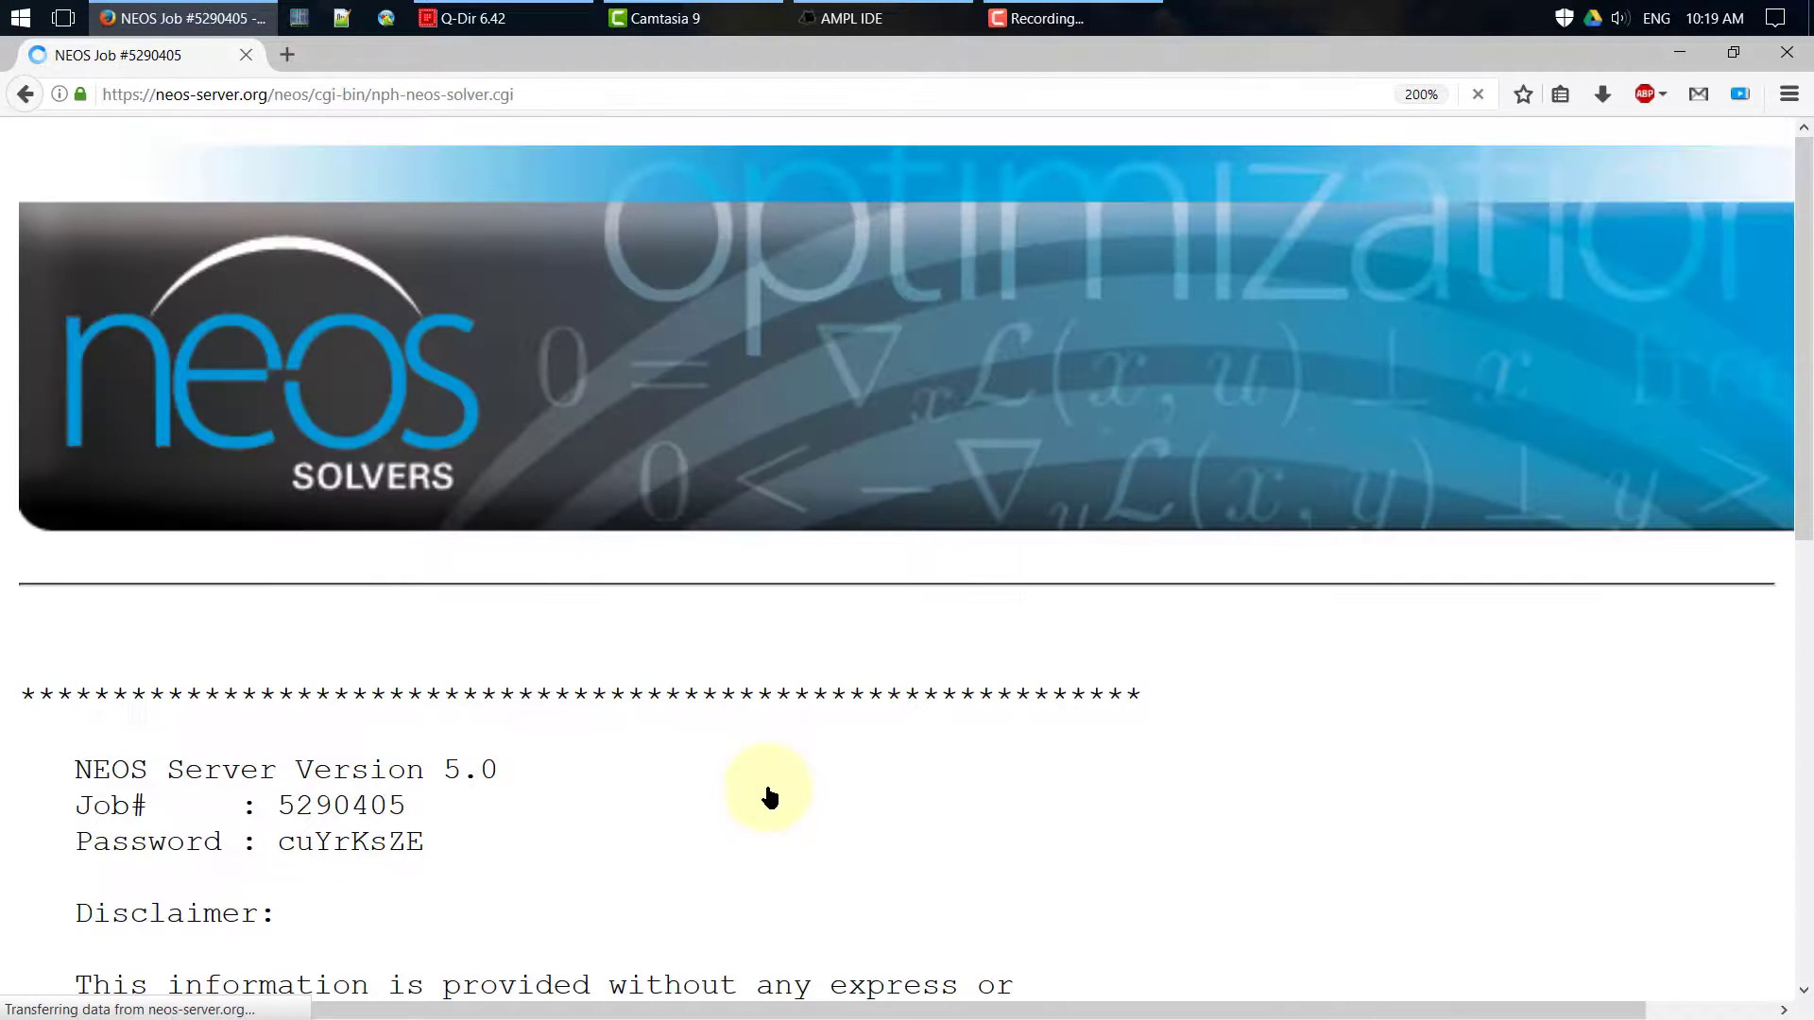
scroll(665, 755, "down", 2)
scroll(618, 750, "down", 2)
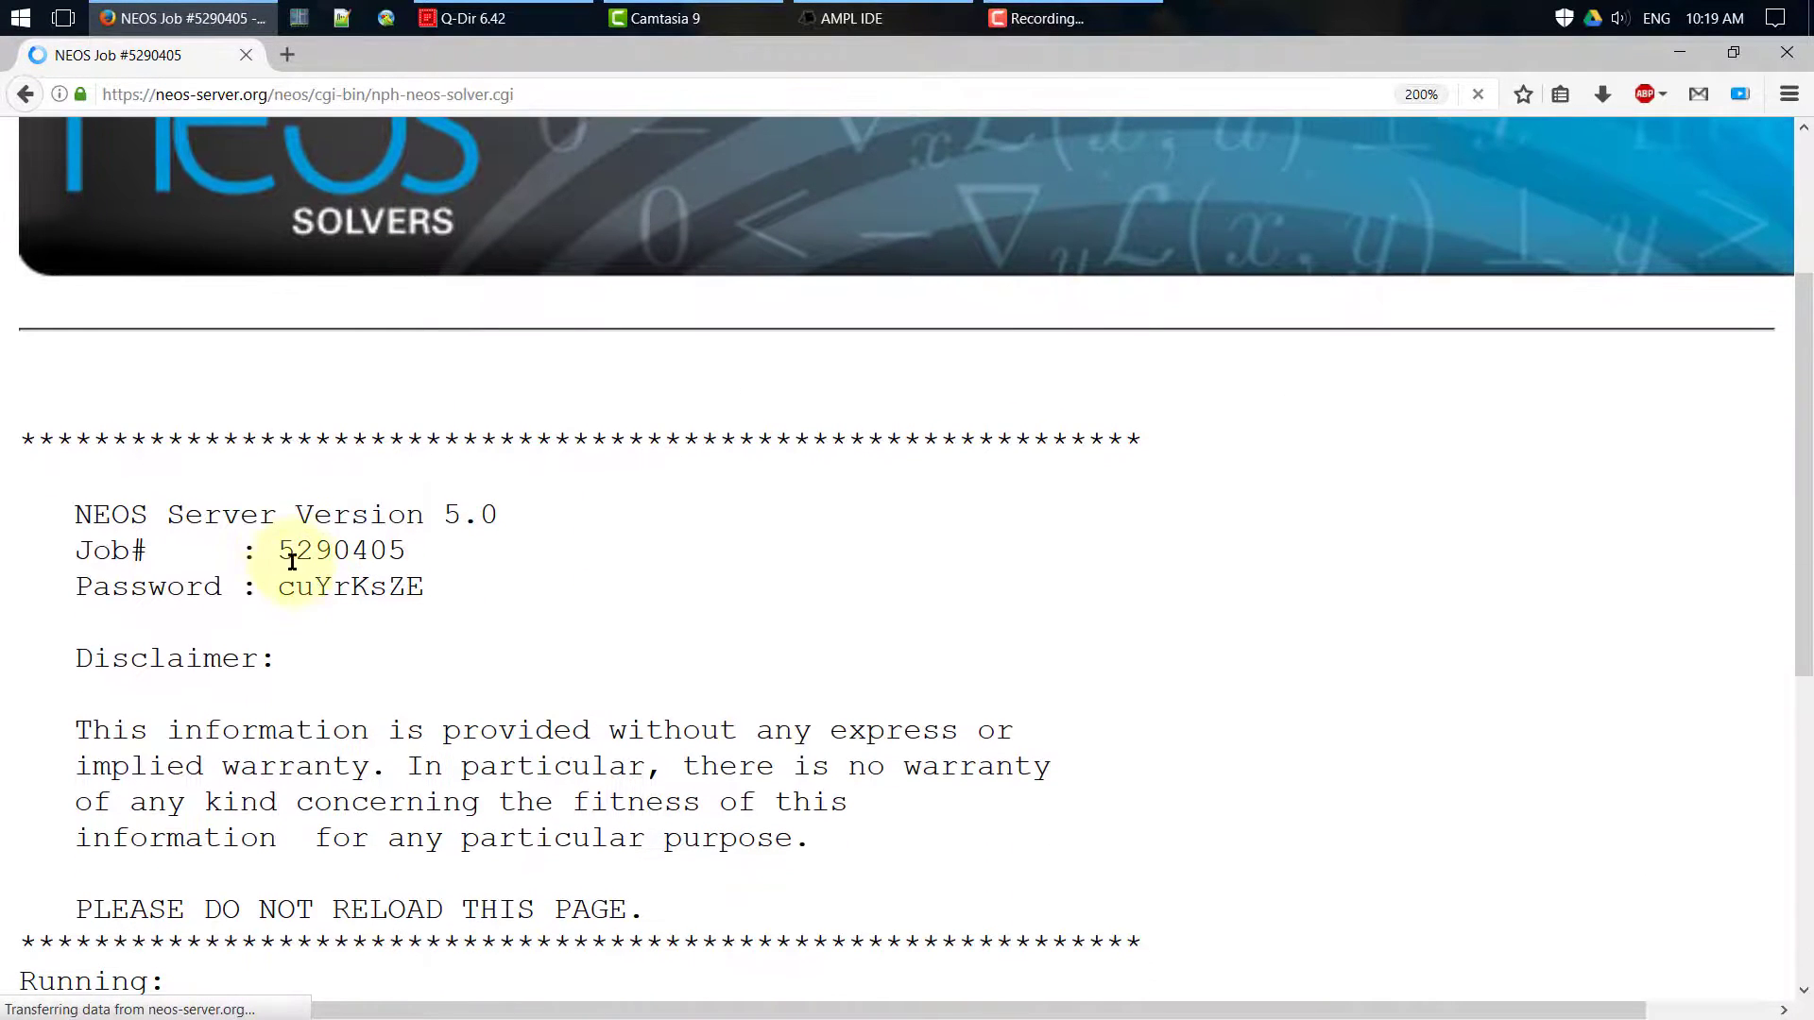
Select job number 5290405 and then its password on the running job's page
left_click_drag(276, 552, 412, 552)
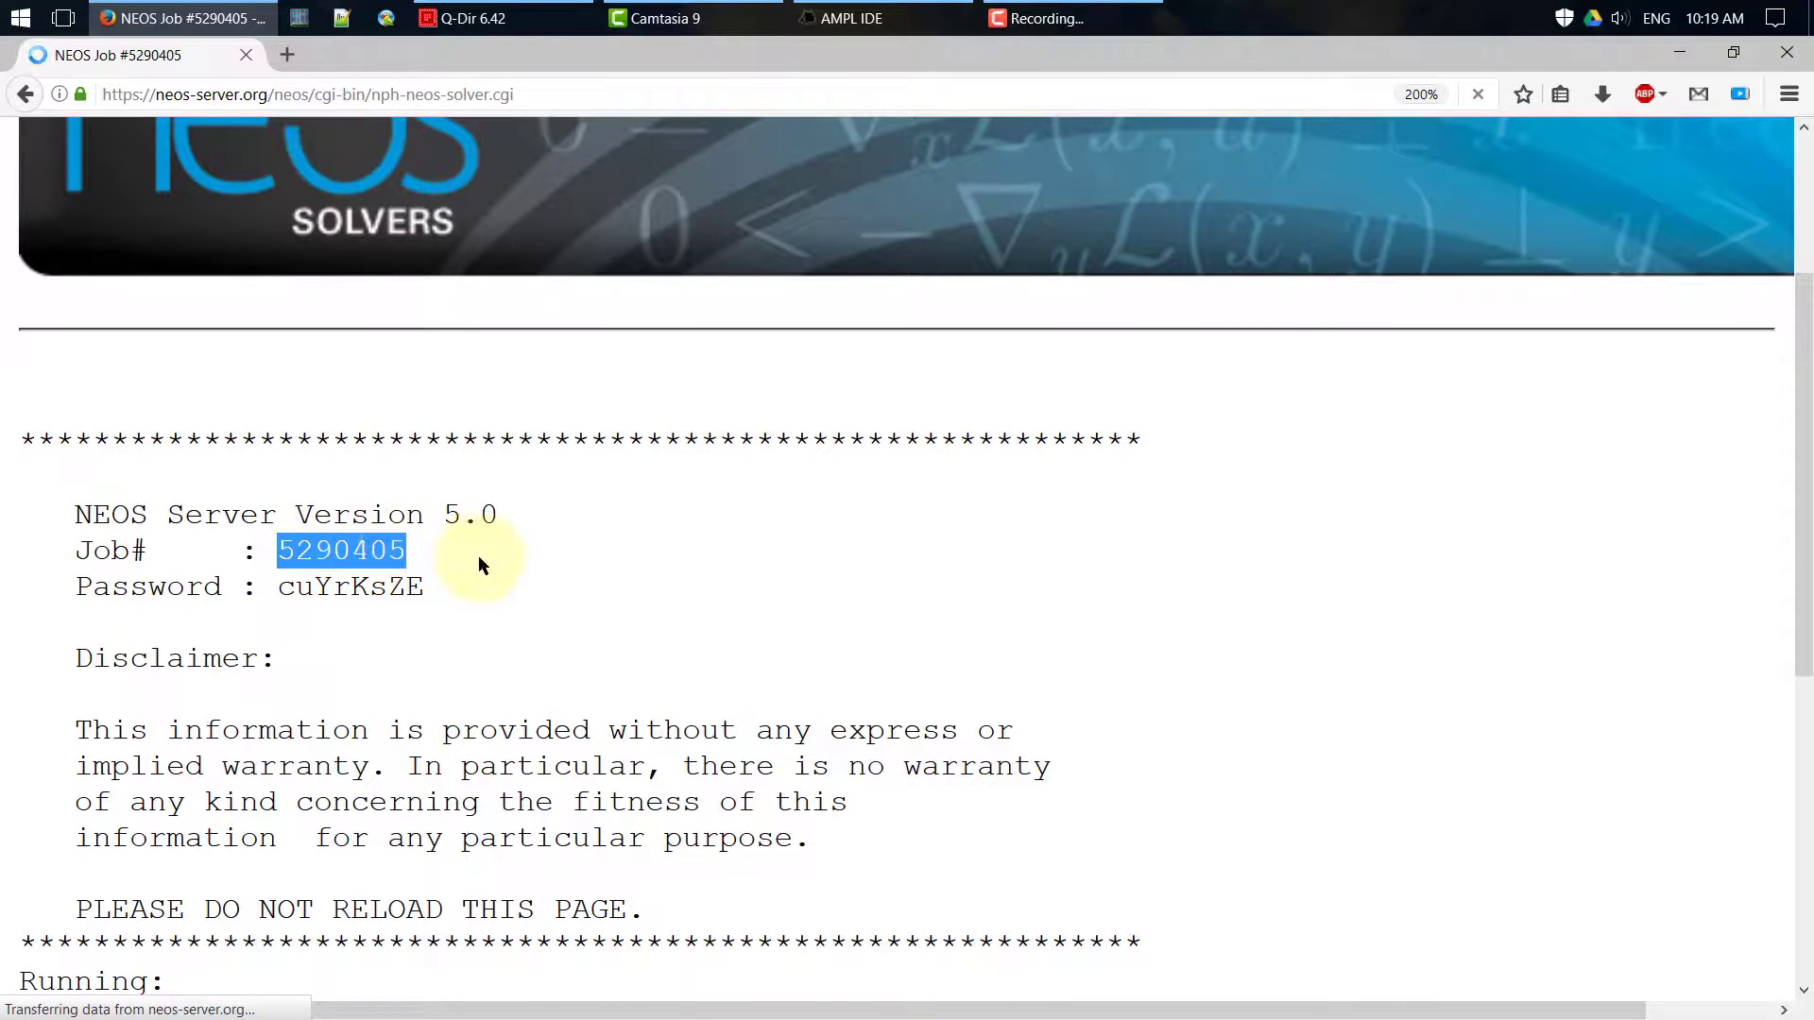
left_click_drag(425, 587, 278, 587)
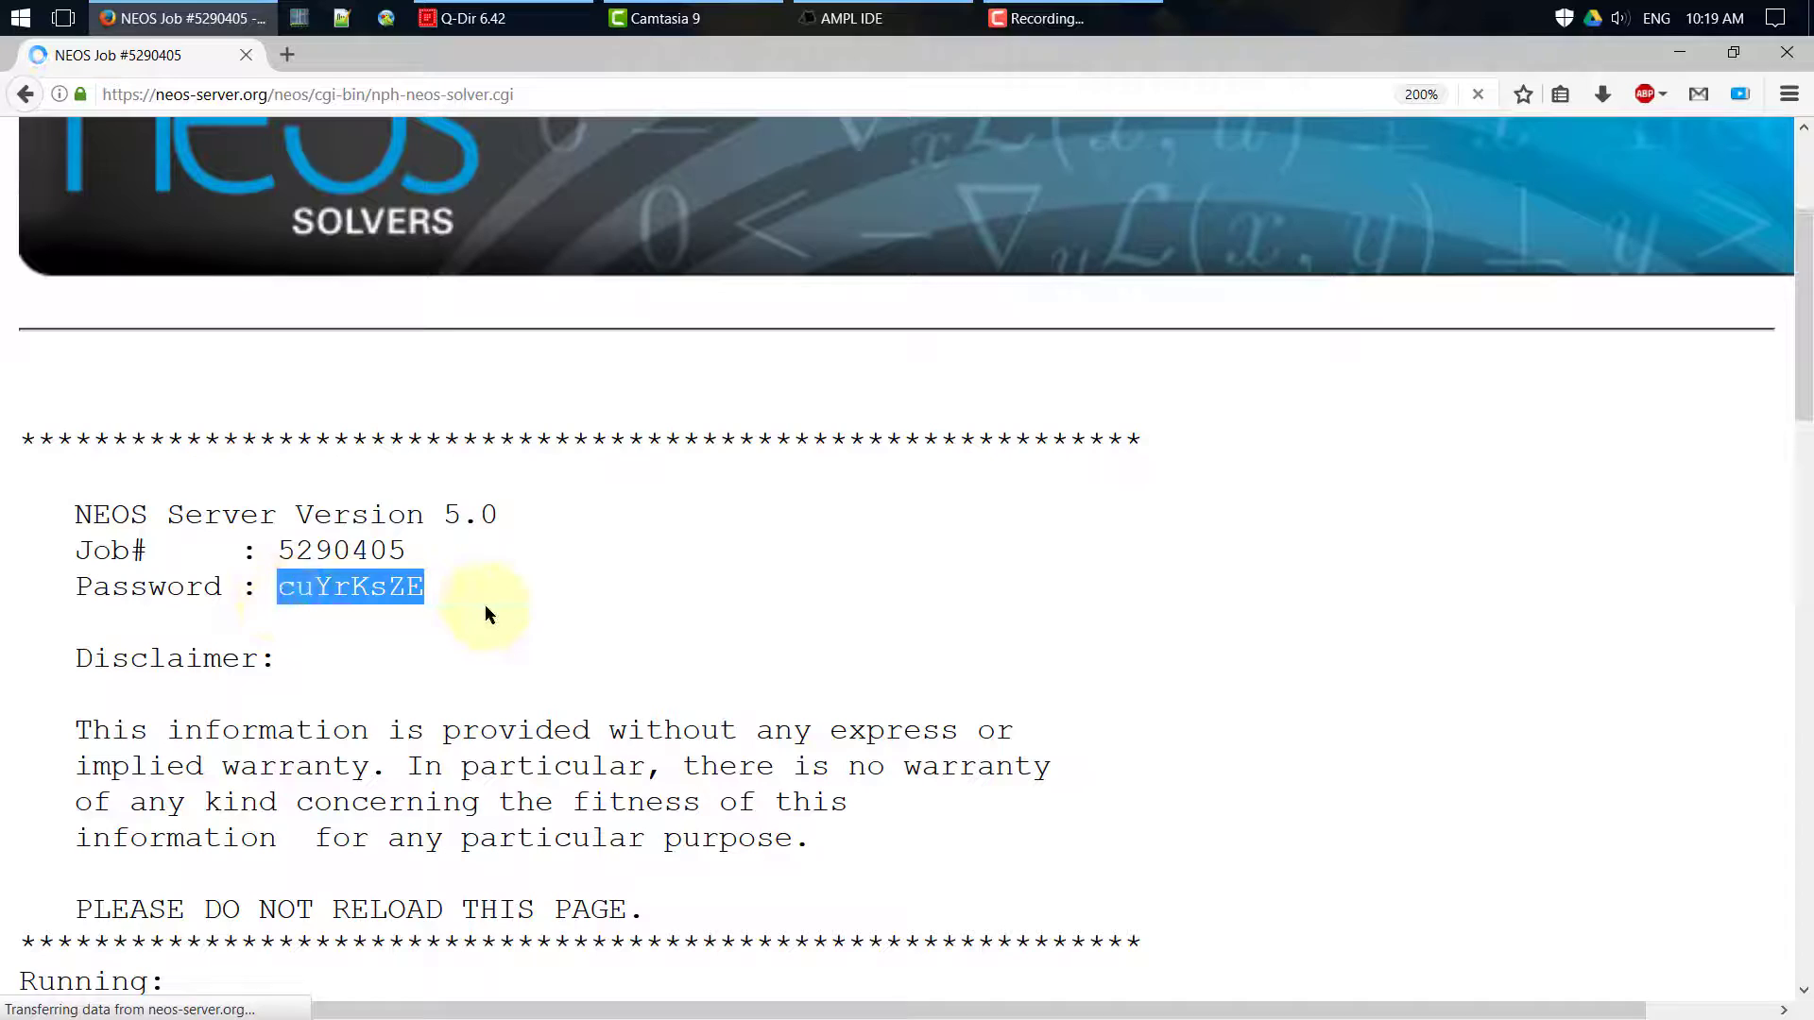
scroll(484, 606, "down", 2)
scroll(486, 604, "down", 1)
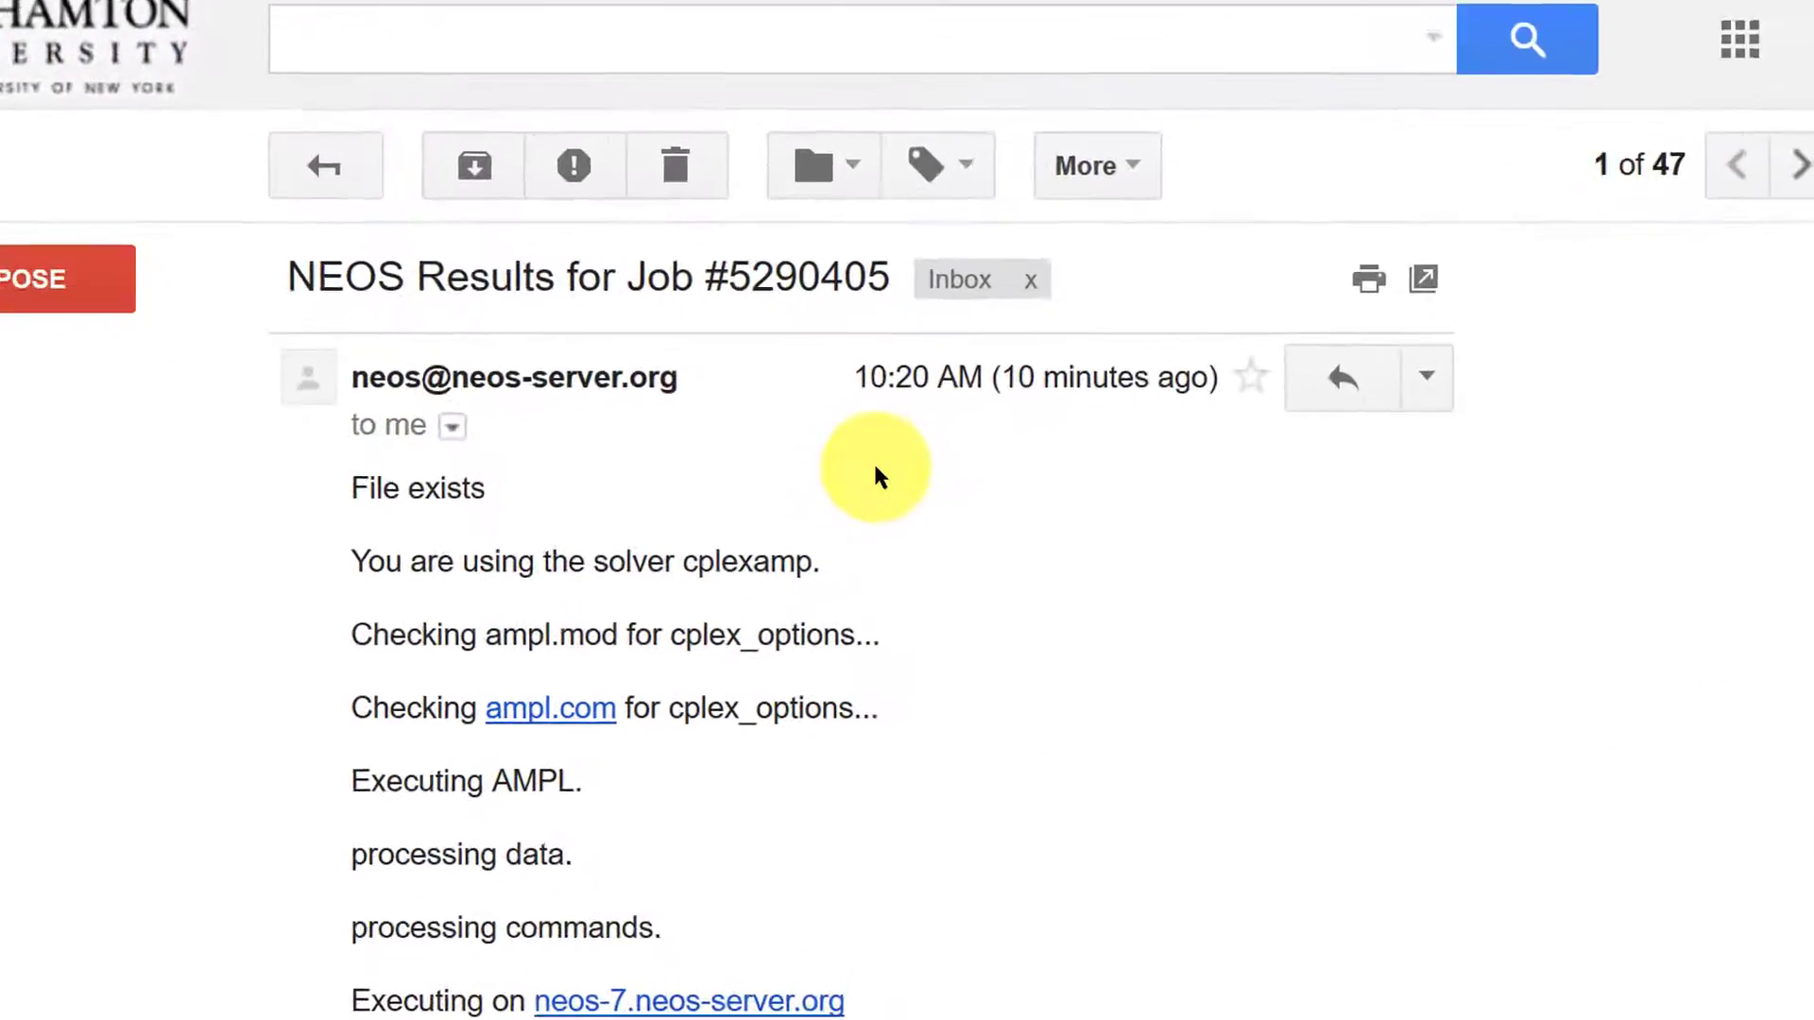
scroll(847, 410, "down", 2)
scroll(847, 410, "down", 2)
scroll(848, 410, "down", 4)
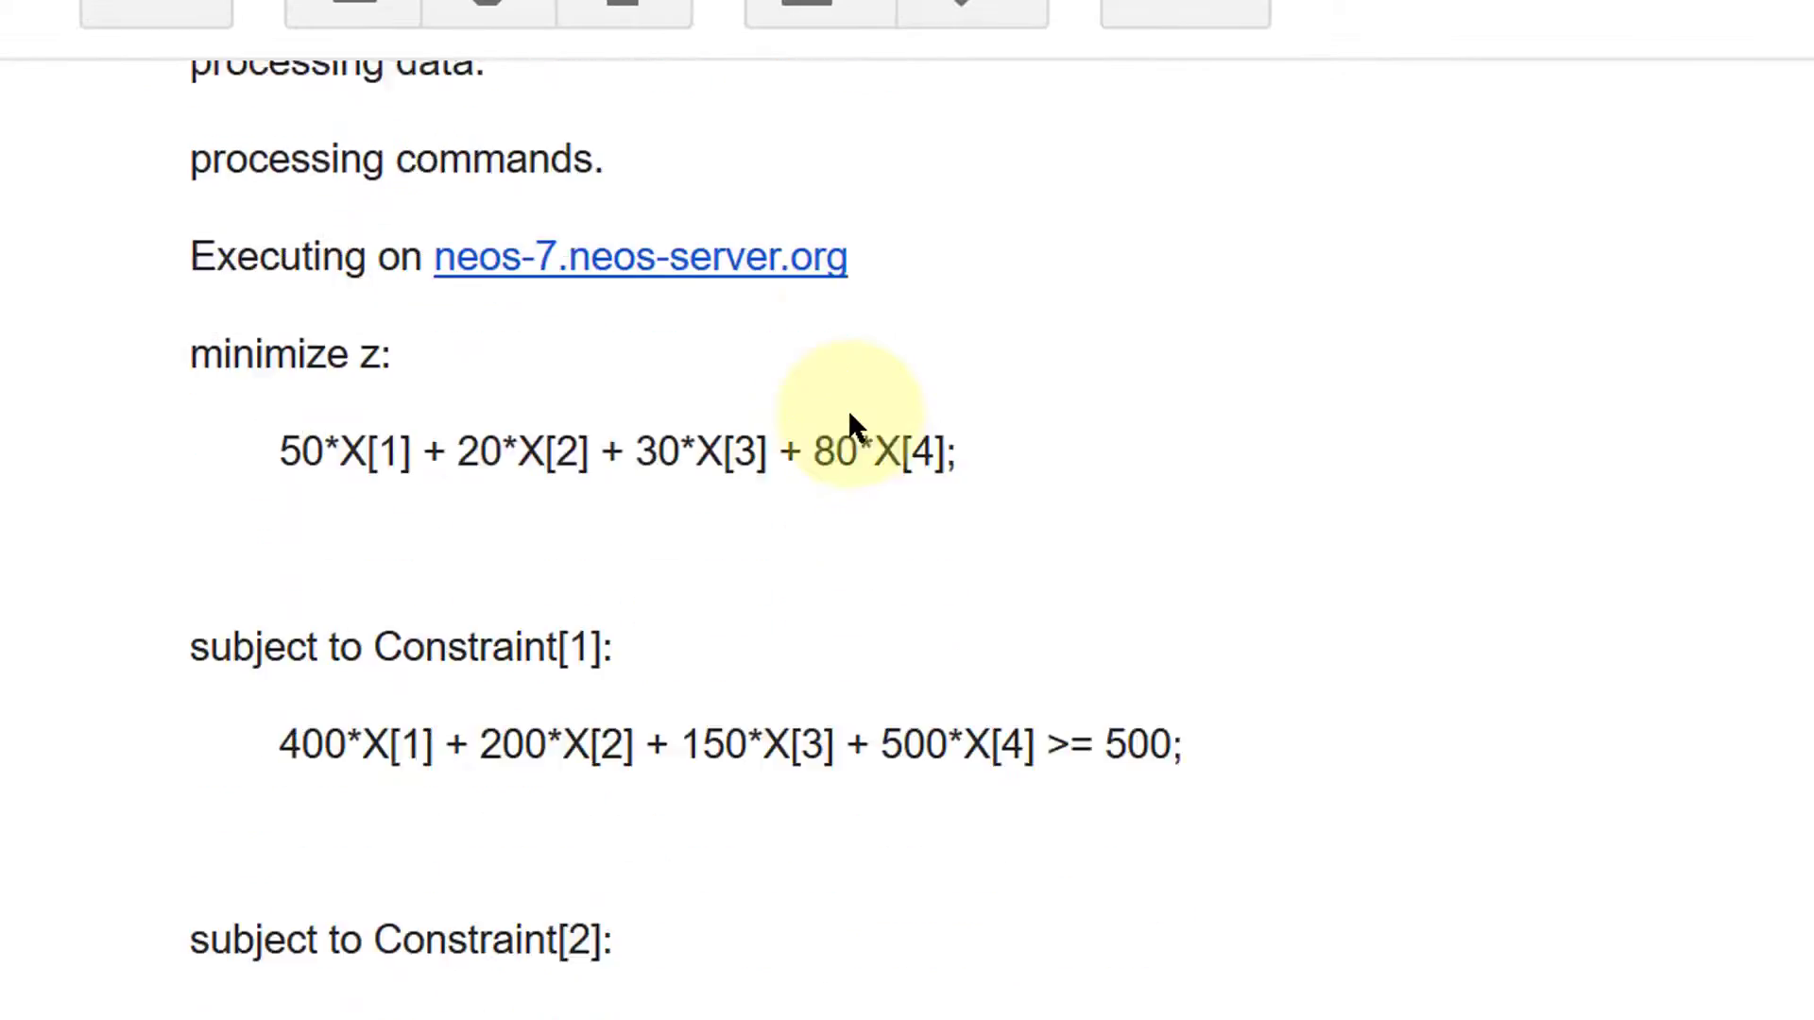
scroll(847, 409, "down", 4)
scroll(848, 409, "down", 3)
scroll(848, 410, "down", 3)
scroll(848, 410, "down", 3)
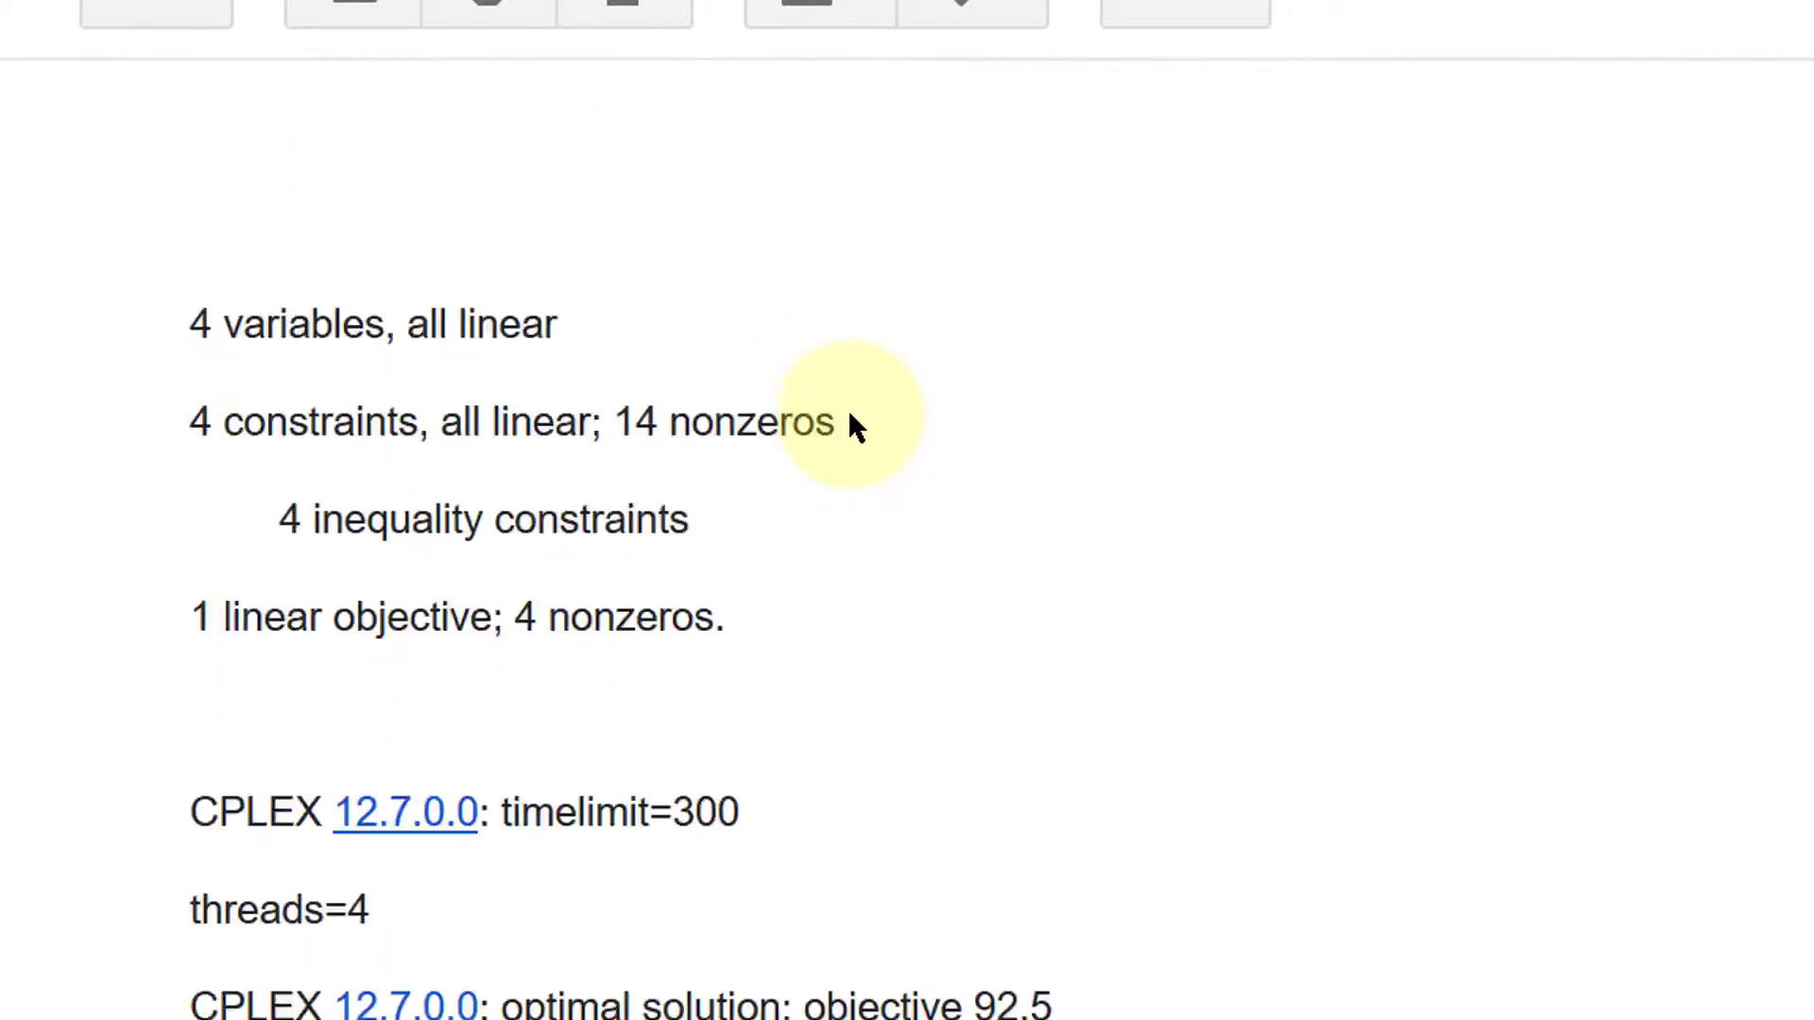
scroll(847, 409, "down", 3)
scroll(848, 410, "down", 3)
scroll(848, 410, "down", 3)
scroll(848, 410, "down", 3)
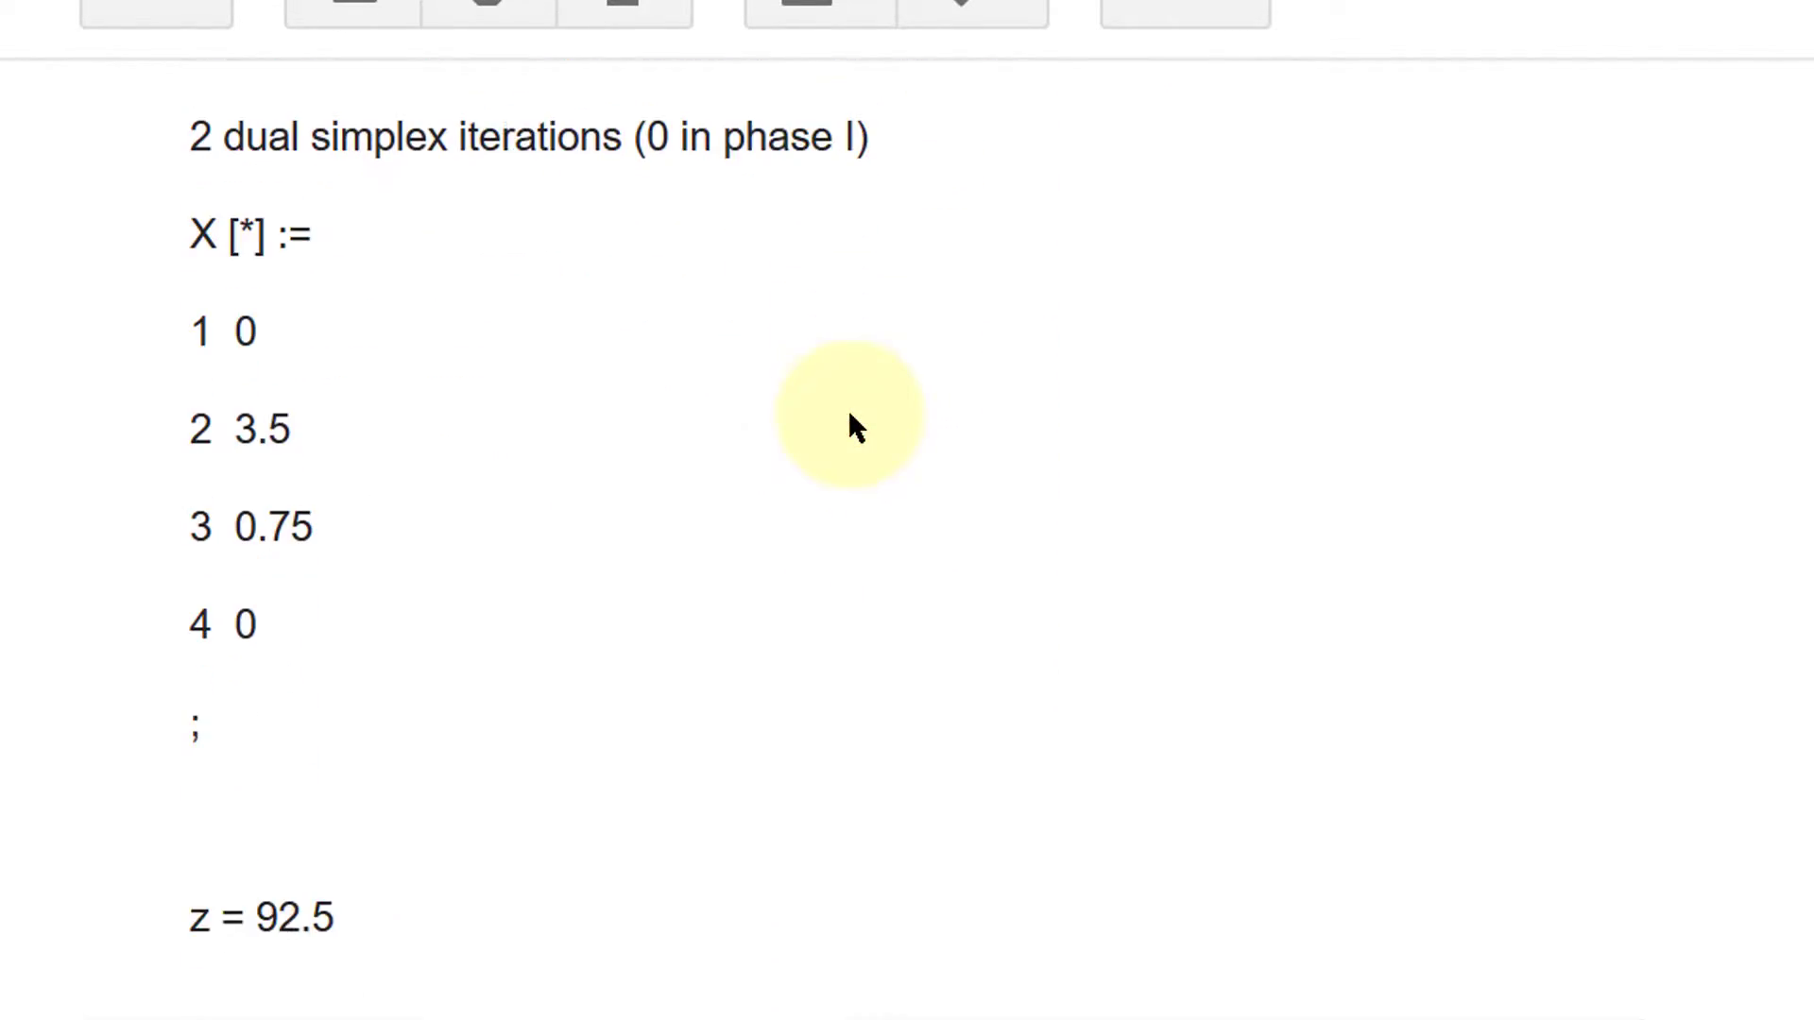